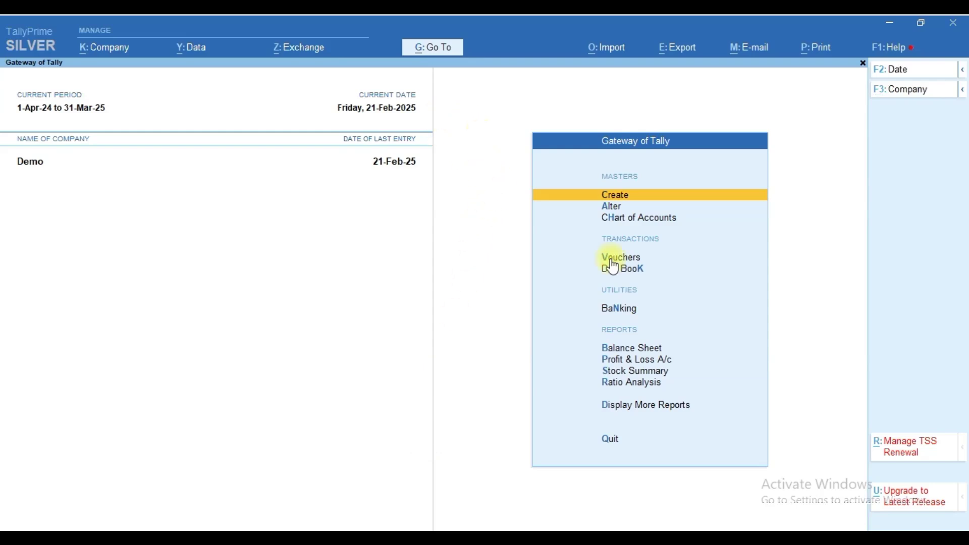
Switch to Chrome, search Google for reportic.in and open the Repotic GST software website.
key(alt+Tab)
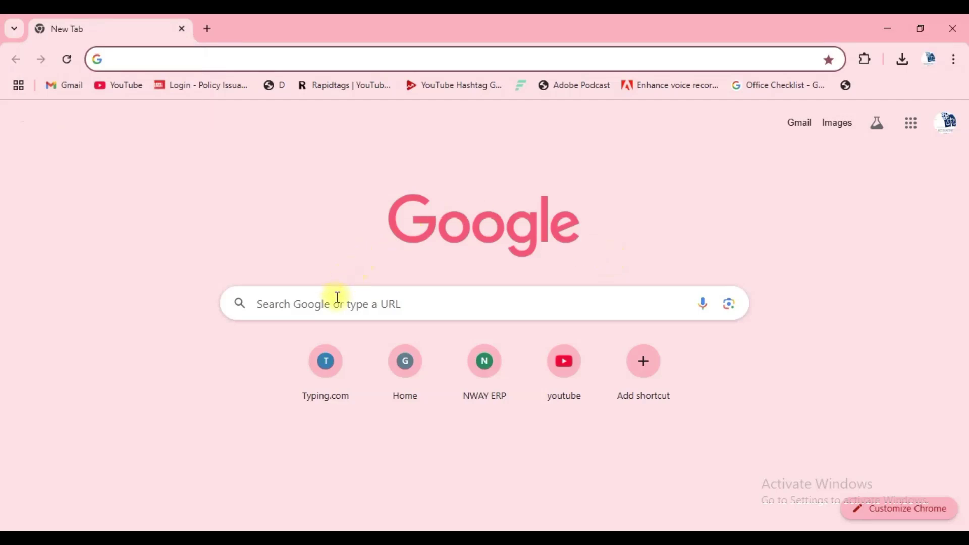
click(338, 298)
click(327, 336)
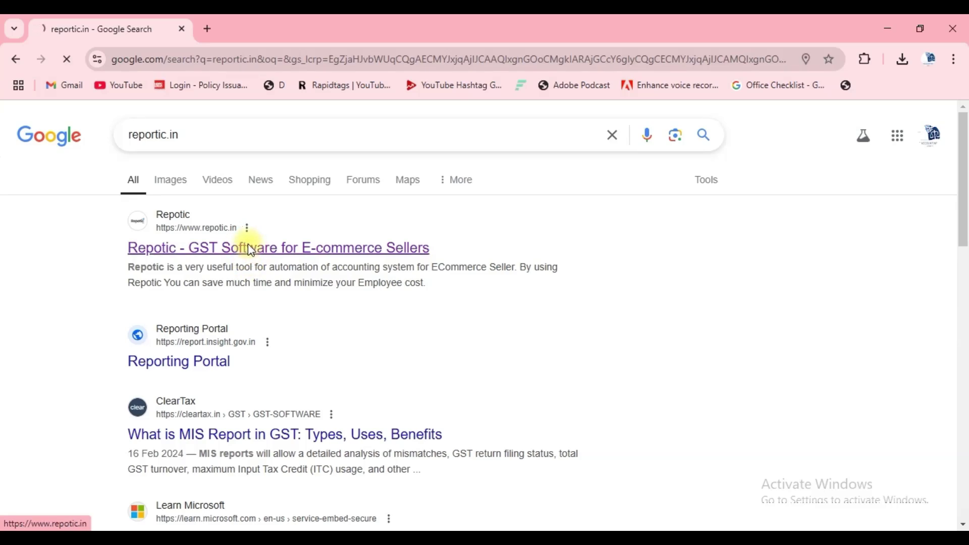
click(250, 249)
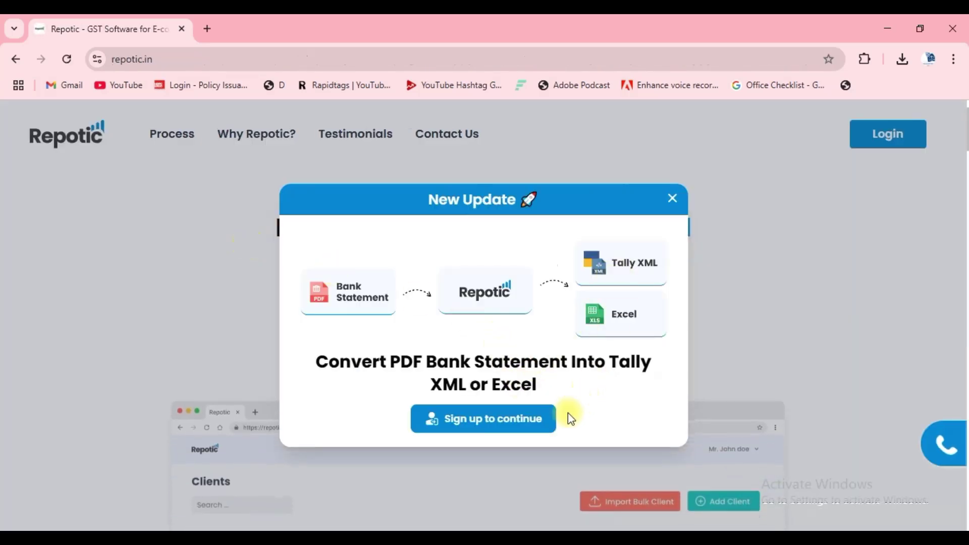
Open the Repotic sign-up form, look through its fields and go to the login for existing accounts.
click(510, 424)
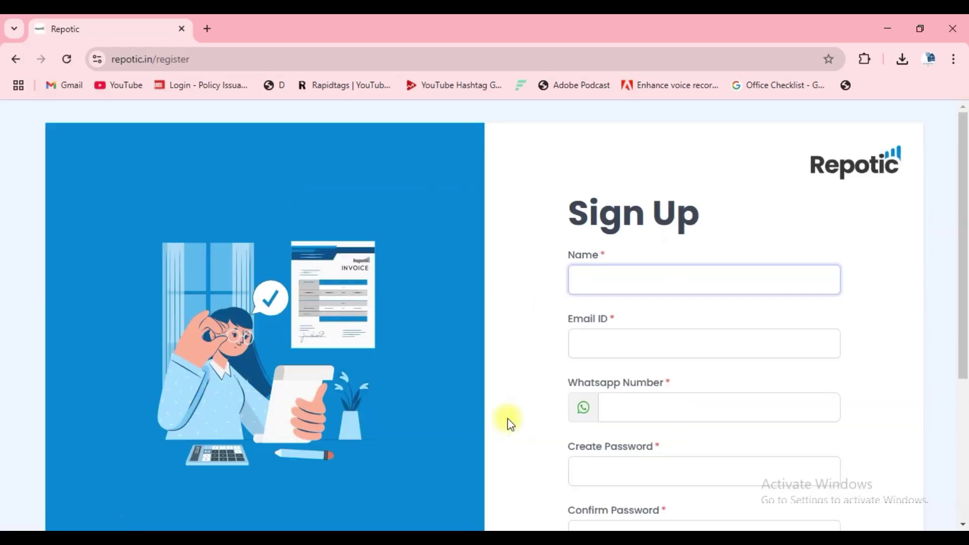
scroll(677, 268, down, 3)
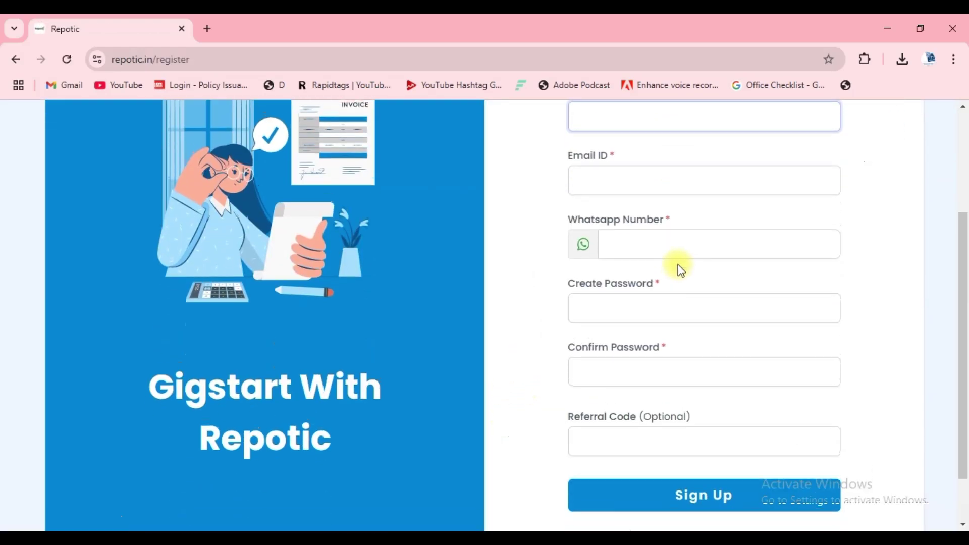
scroll(677, 264, up, 3)
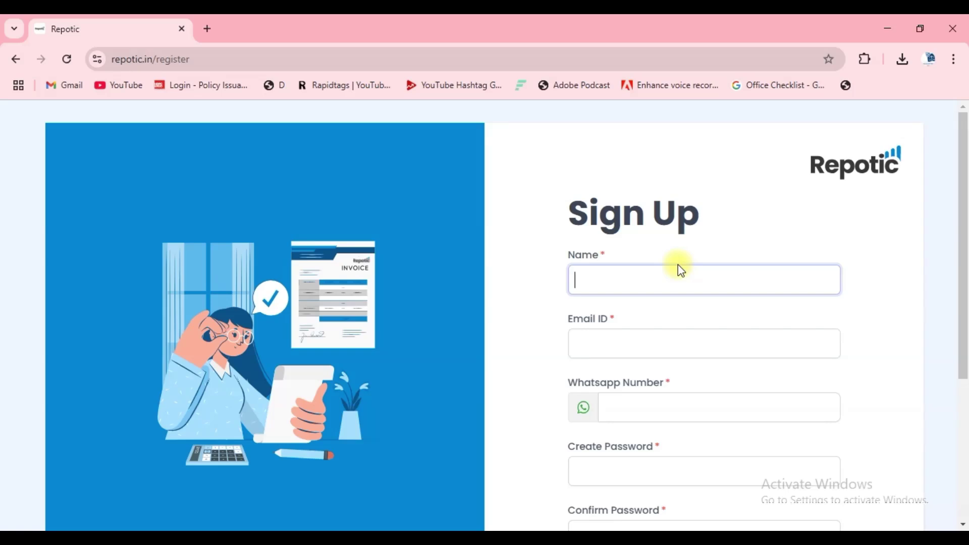
scroll(677, 265, down, 4)
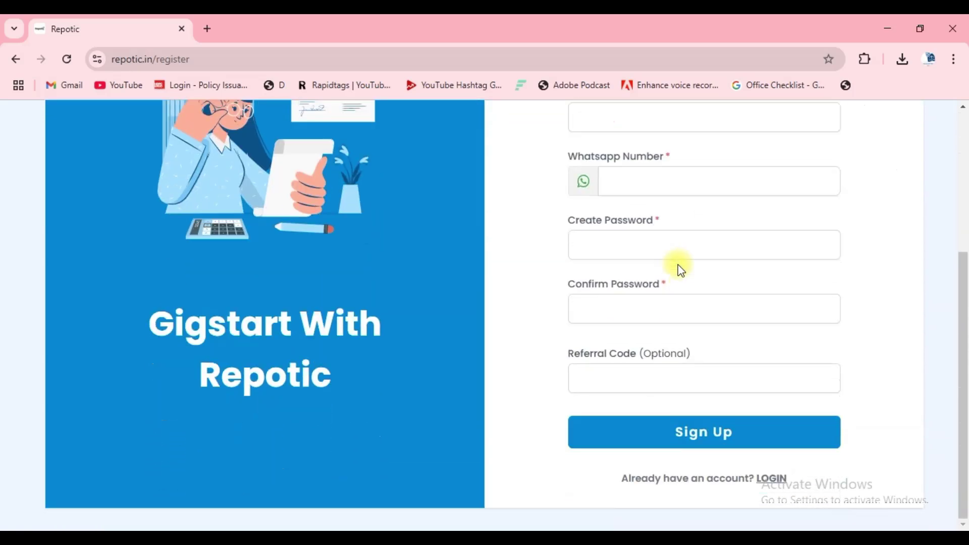
click(779, 480)
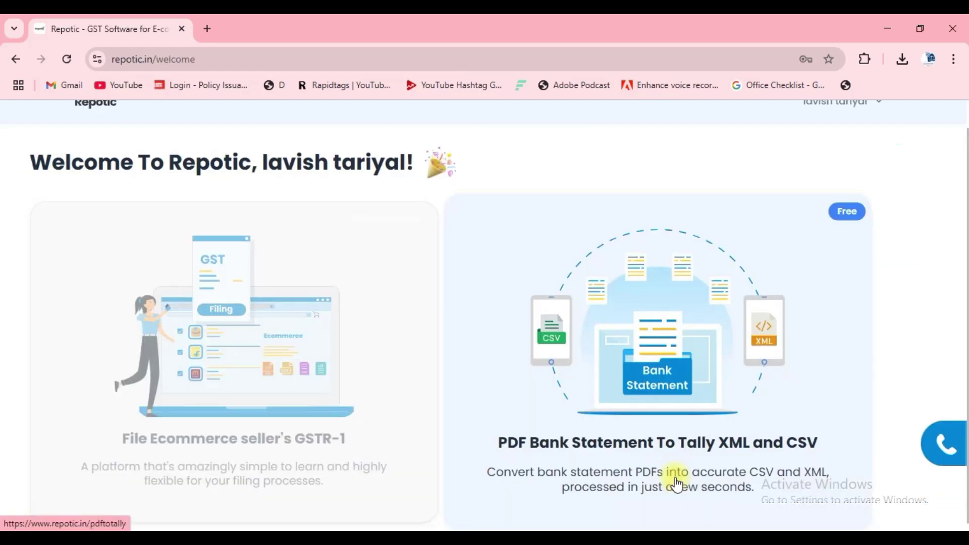
Open the PDF Bank Statement To Tally XML and CSV converter from the welcome page.
scroll(676, 483, up, 1)
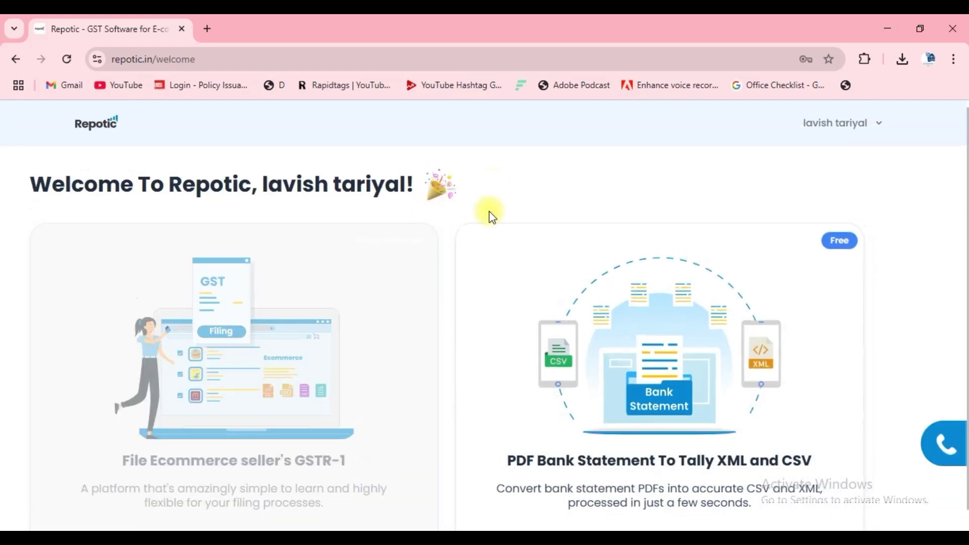
scroll(485, 268, down, 1)
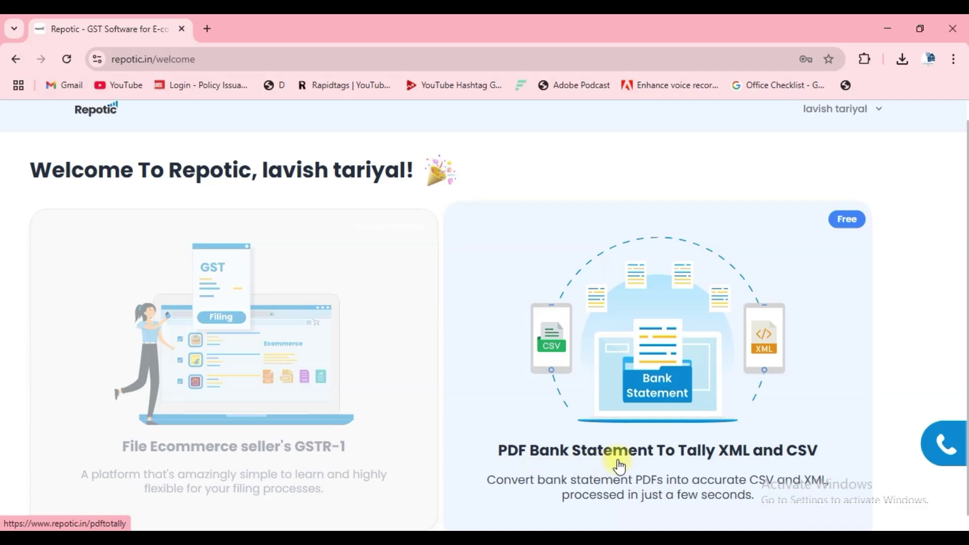
click(723, 378)
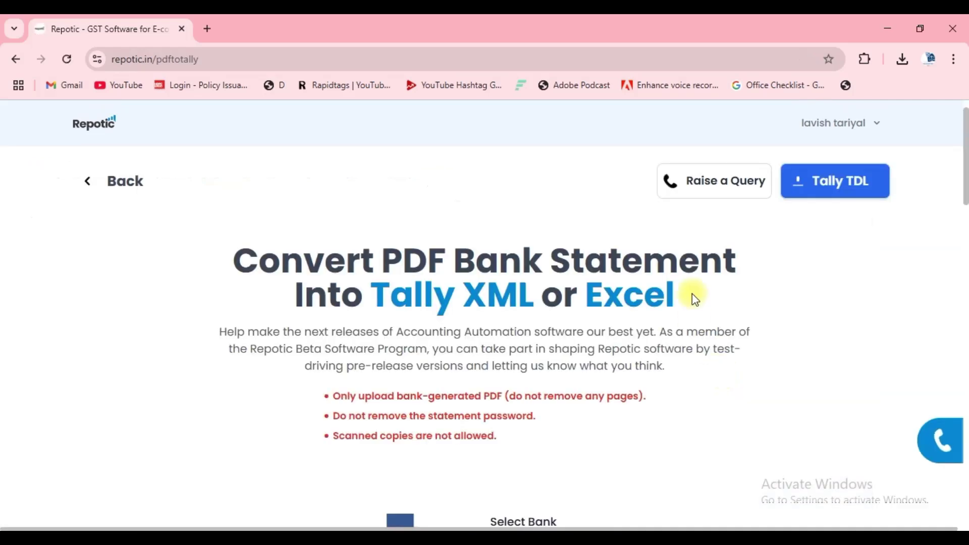
Choose HDFC Bank Ltd as the bank for the statement conversion.
scroll(566, 329, down, 5)
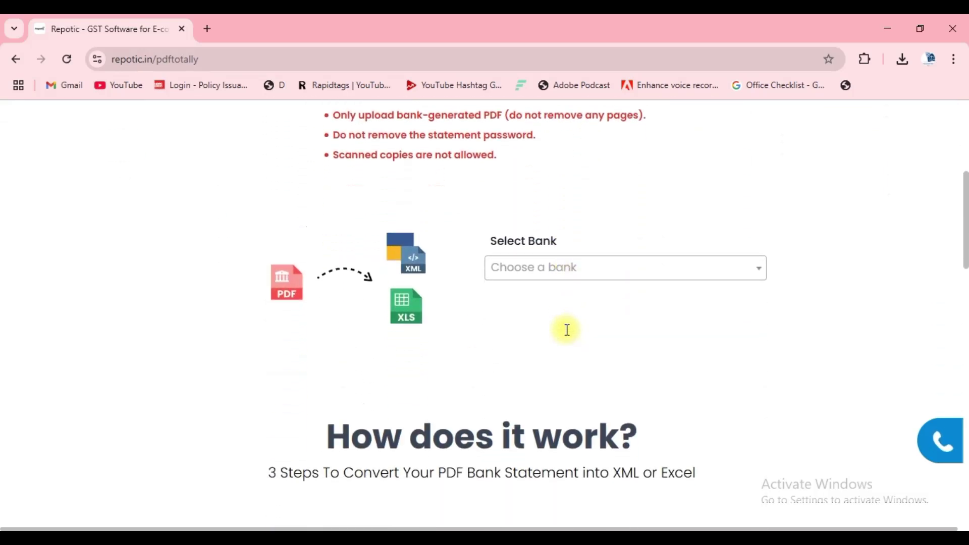
click(673, 279)
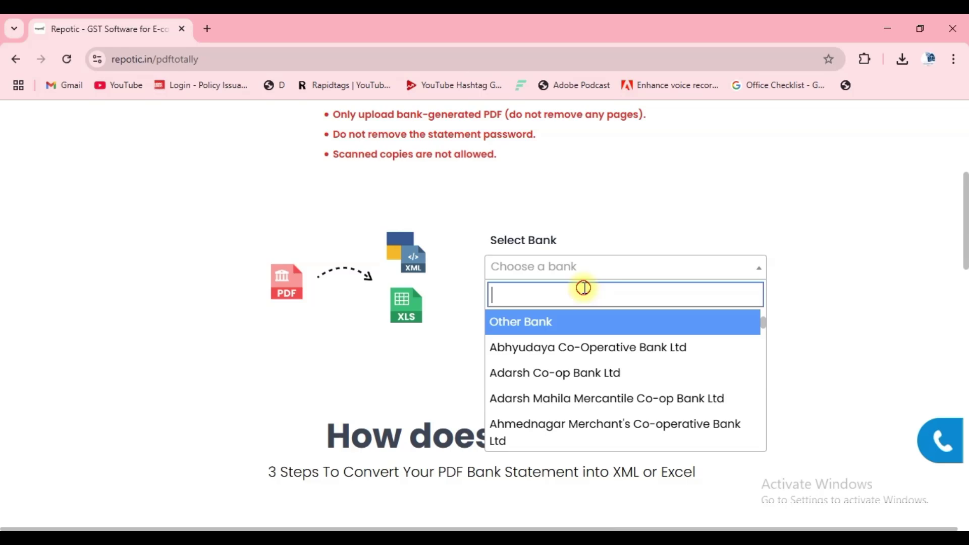
text(hd)
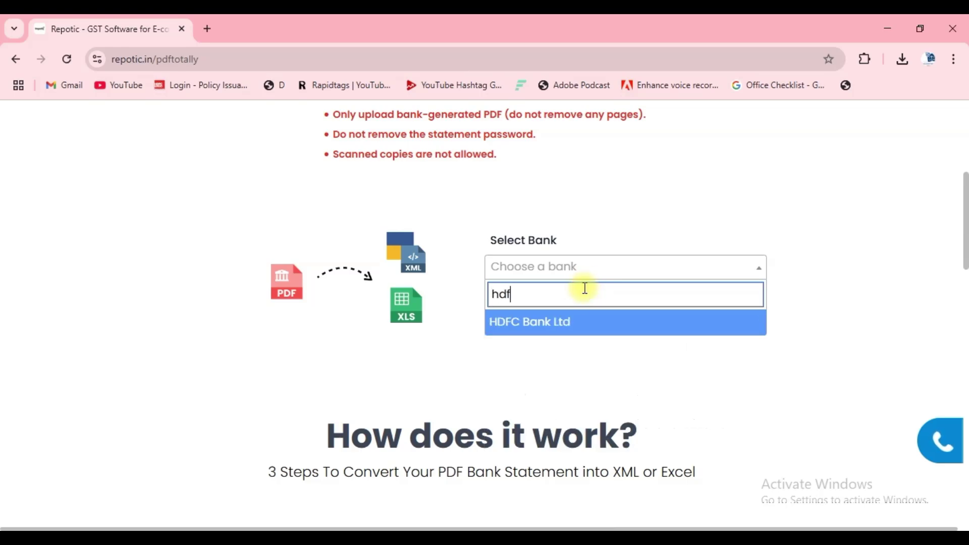
text(f)
key(Return)
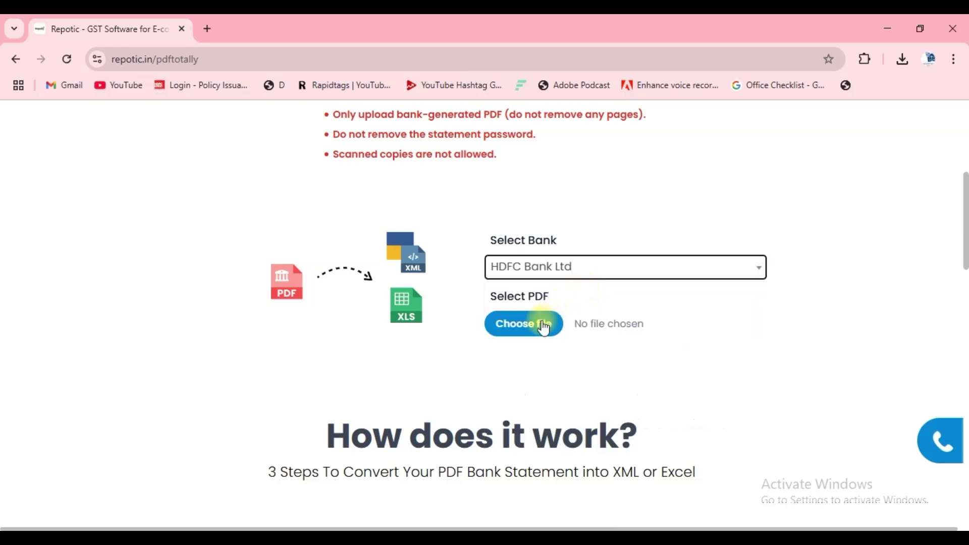
Upload the Acct Statement_HDFC PDF for conversion and look through the extracted transactions.
click(542, 326)
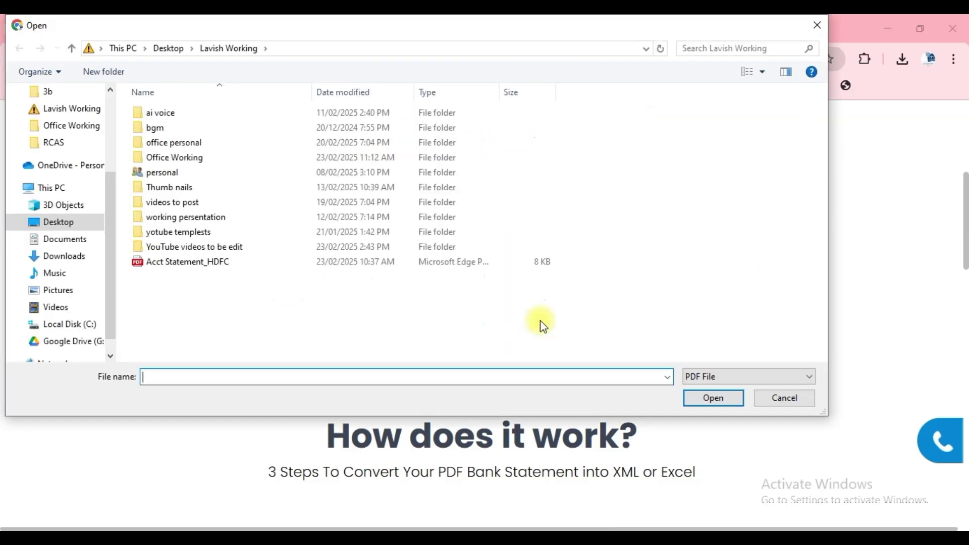
click(166, 260)
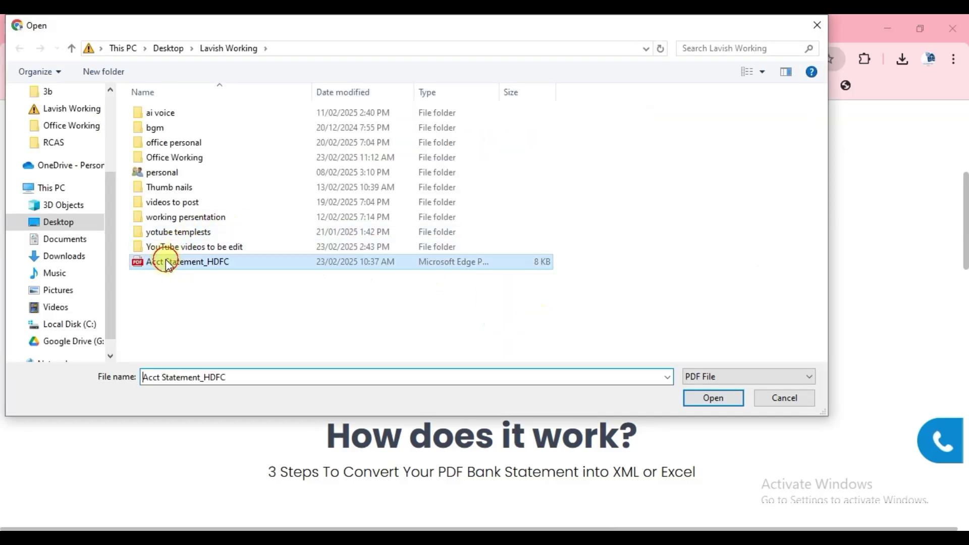
click(719, 397)
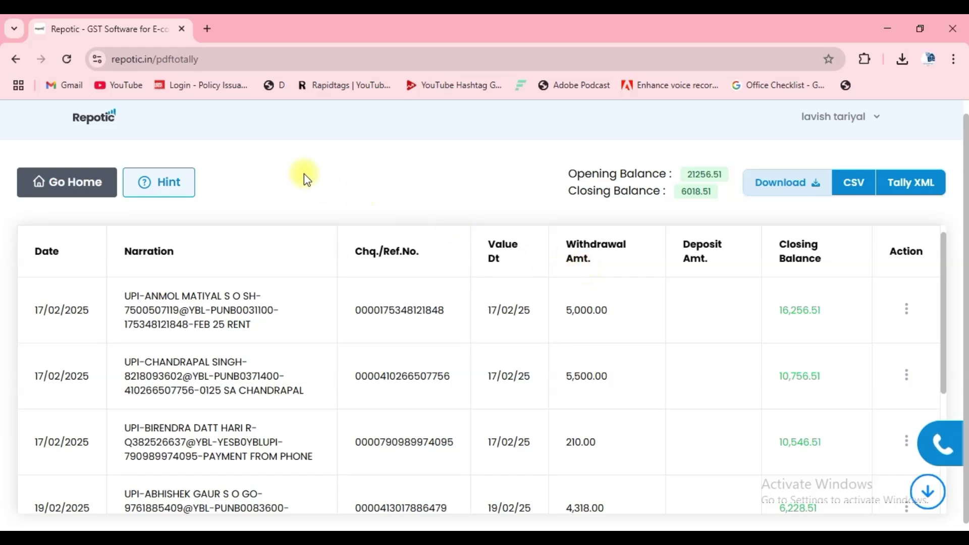
scroll(401, 346, down, 3)
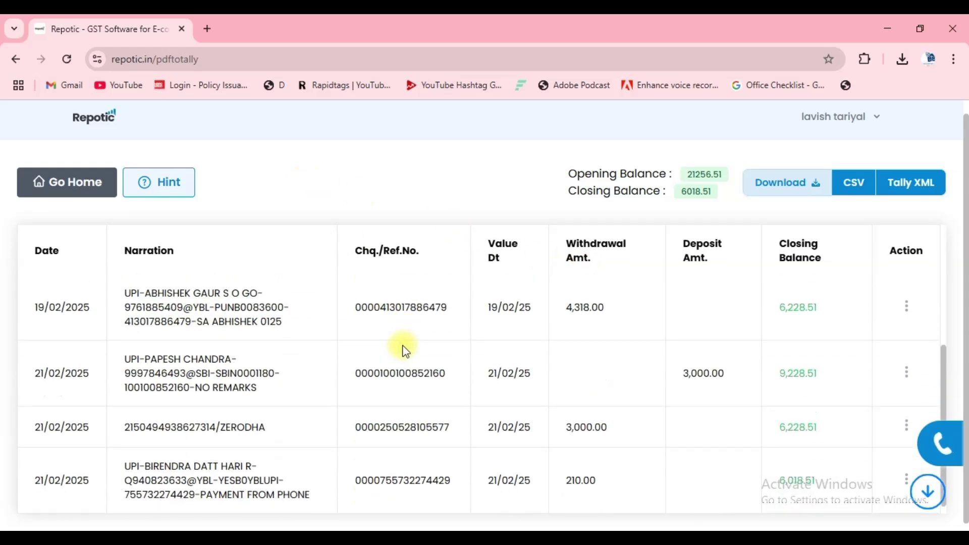
scroll(402, 350, up, 3)
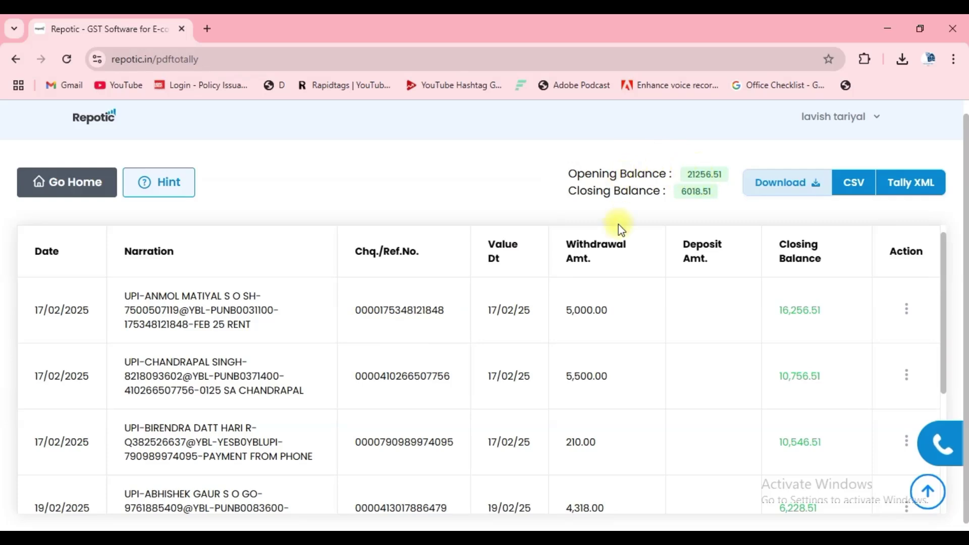
Switch to File Explorer and open the original Acct Statement_HDFC PDF.
key(alt+Tab)
key(alt+Tab)
key(alt+Tab)
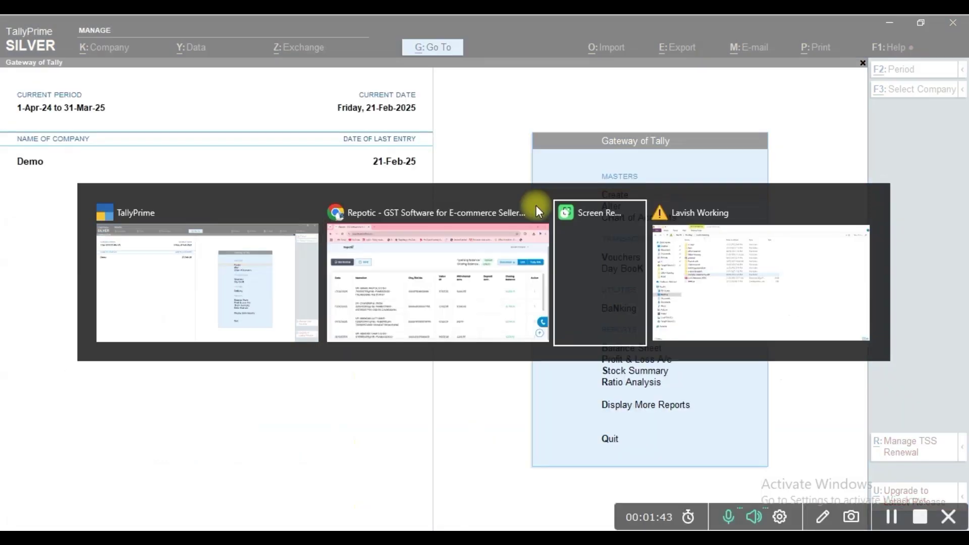
key(alt+Tab)
click(246, 252)
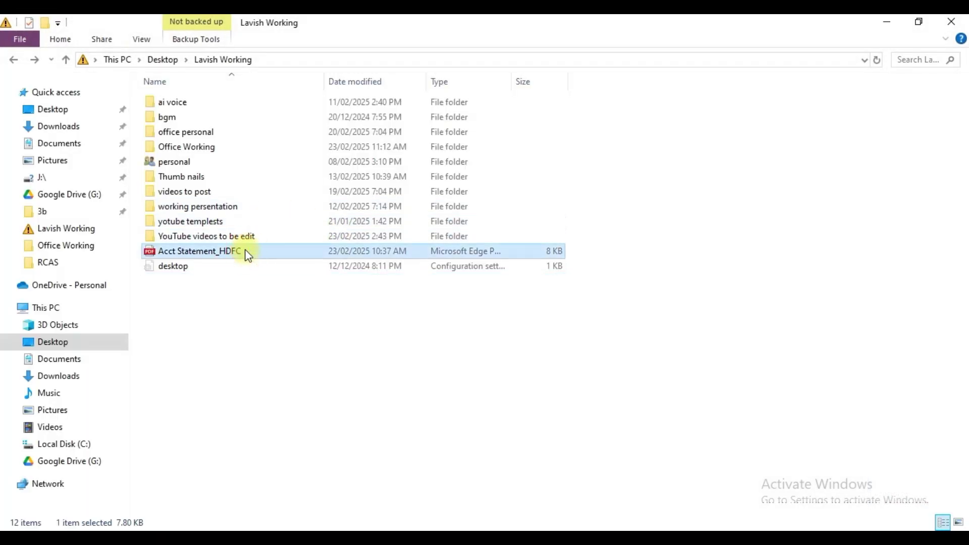
double_click(247, 254)
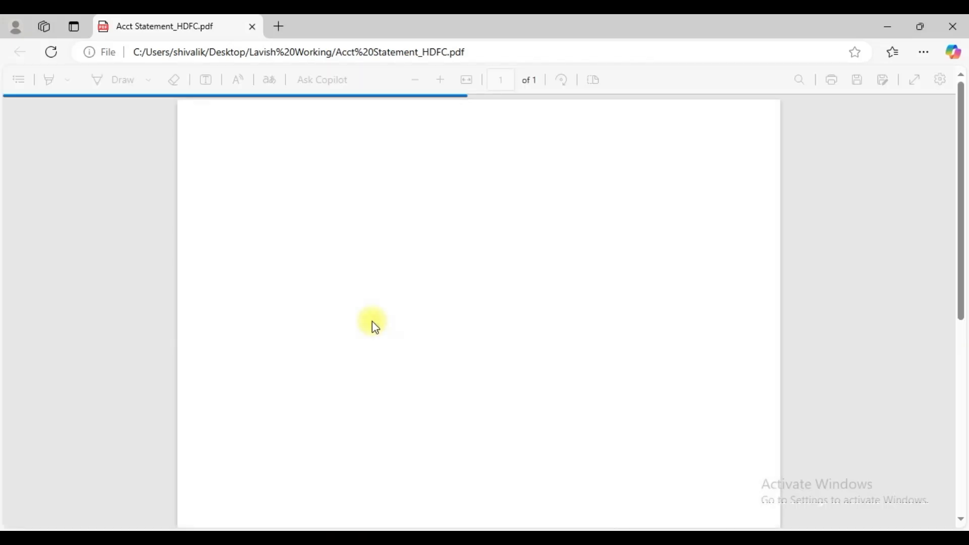
Enlarge the PDF's statement summary and compare its opening balance with the converted statement in Chrome.
scroll(372, 321, down, 6)
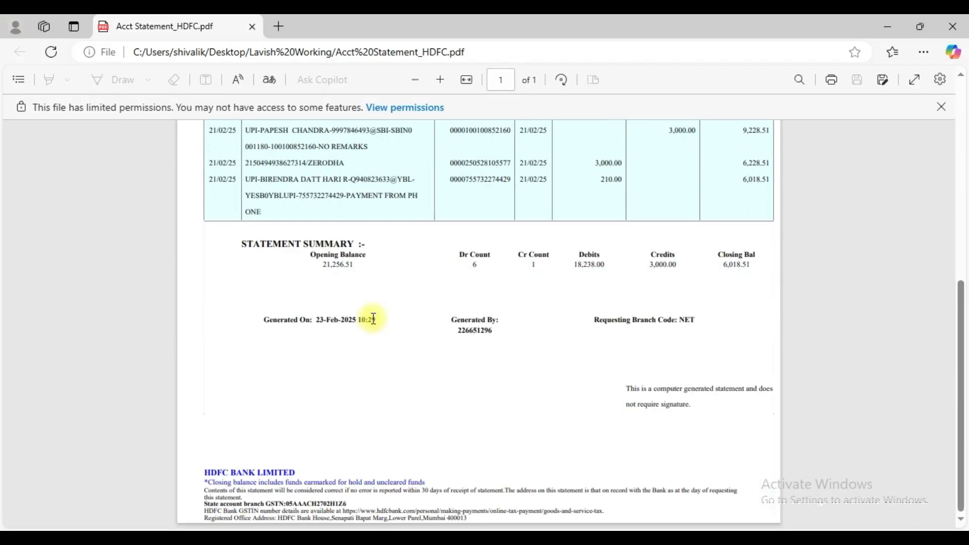
right_click(322, 272)
click(317, 250)
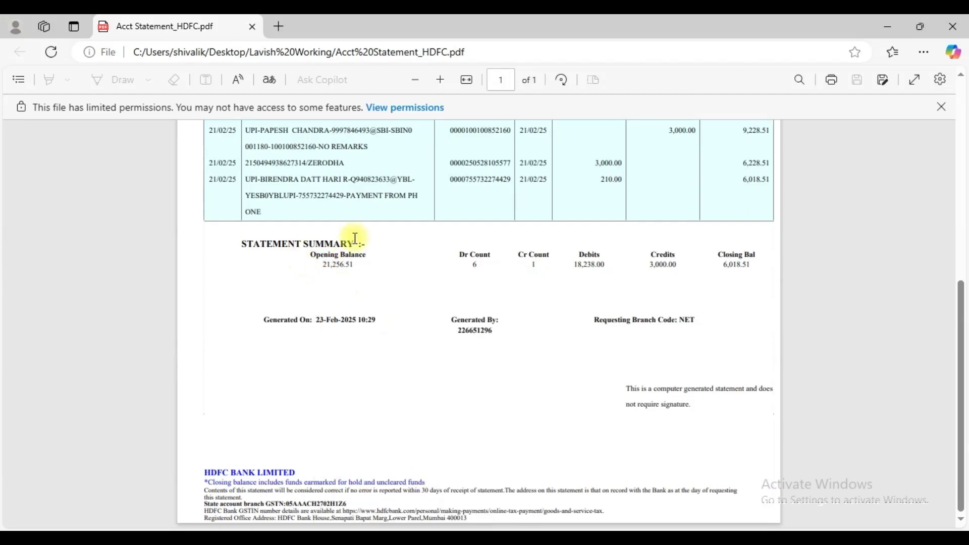
click(440, 80)
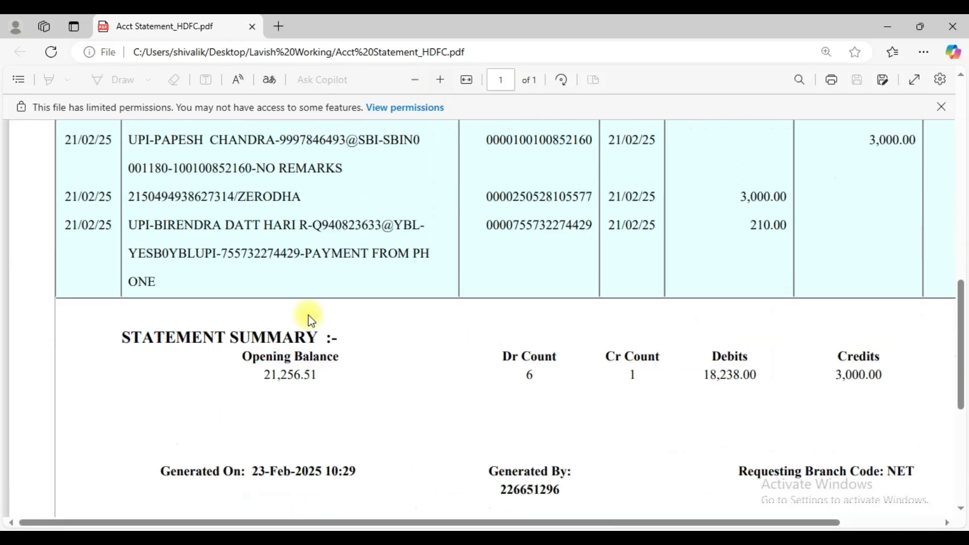
scroll(258, 404, down, 1)
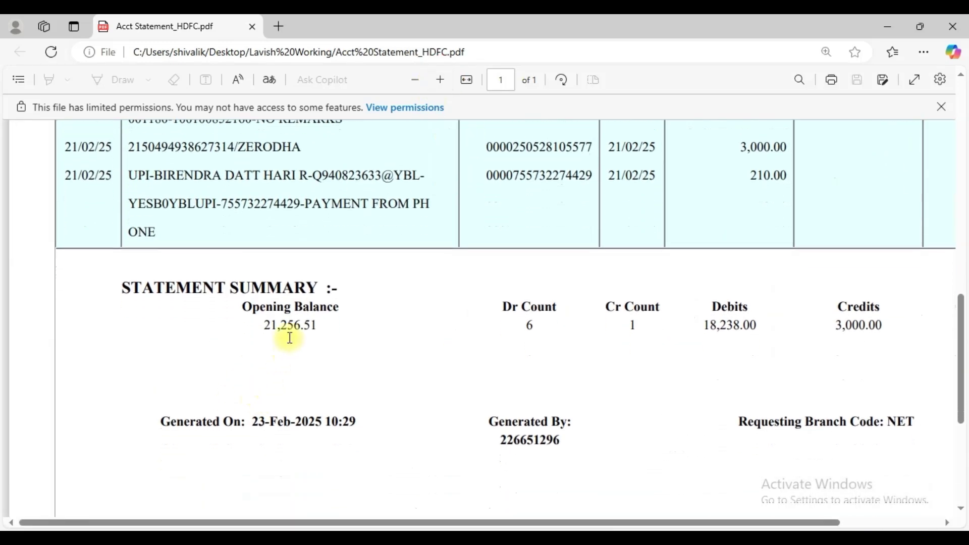
key(alt+Tab)
key(alt+Tab)
key(Tab)
key(Tab)
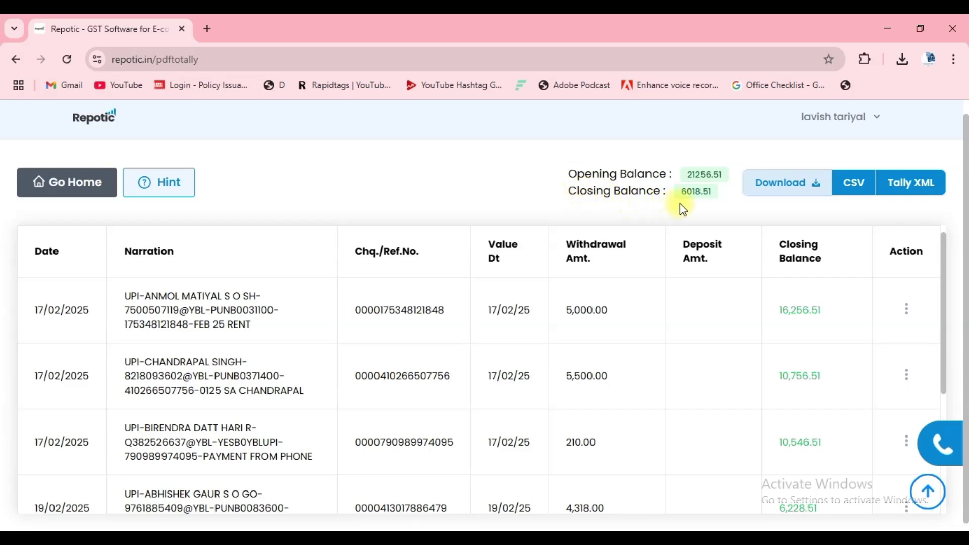
Check the closing balance in the PDF's statement summary against the converted statement in Chrome.
key(alt+Tab)
key(alt+Tab)
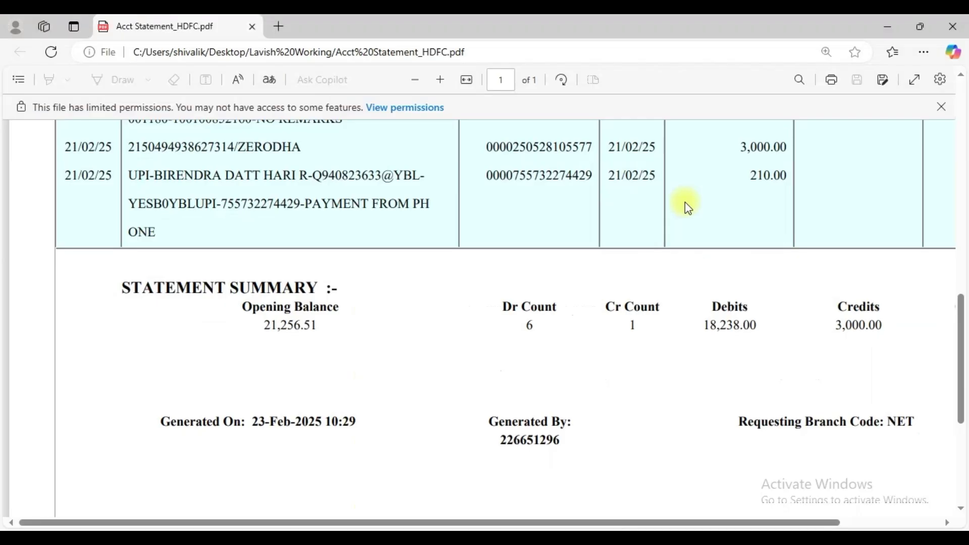
scroll(666, 287, up, 2)
click(415, 79)
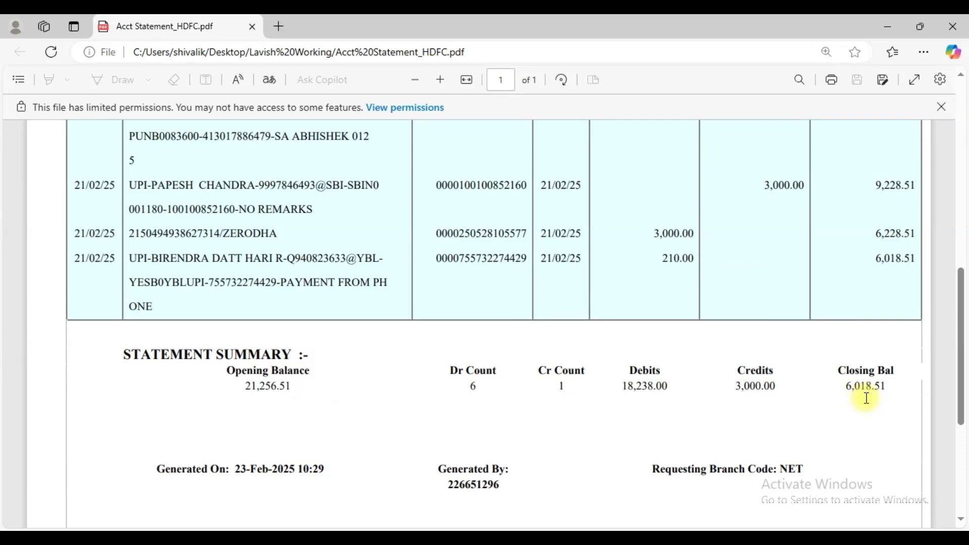
key(alt+Tab)
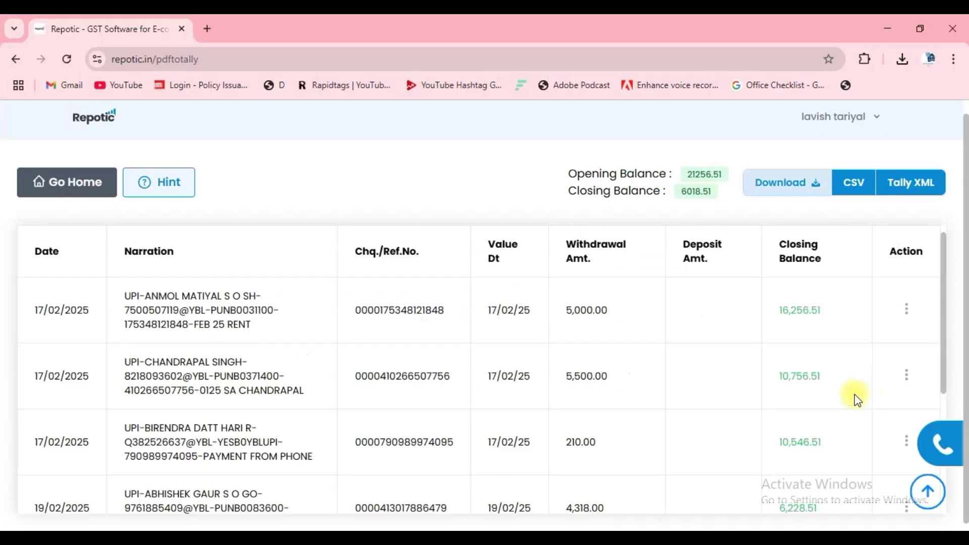
Review the converted transactions and open the first 17/02/2025 transaction for editing to inspect its withdrawal amount.
scroll(519, 333, down, 4)
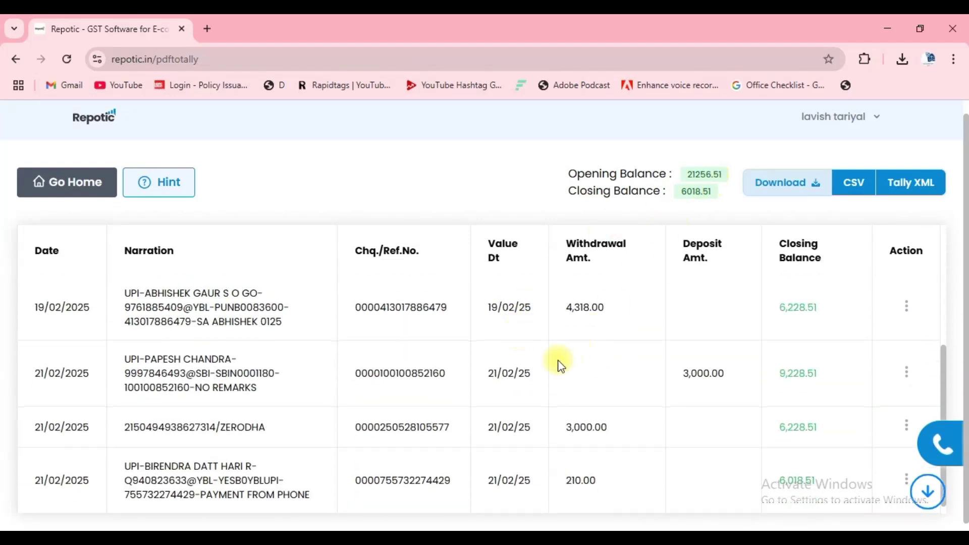
scroll(560, 366, up, 4)
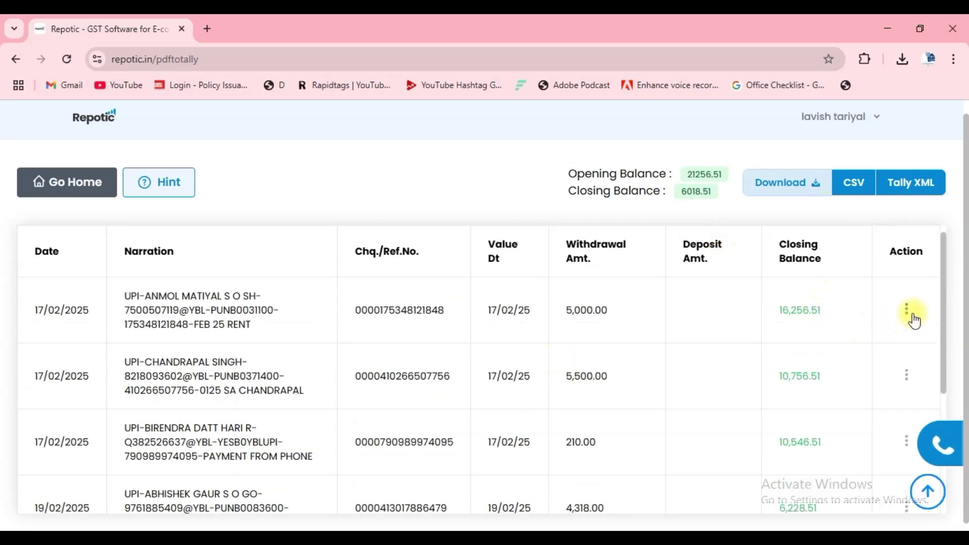
click(913, 318)
click(904, 389)
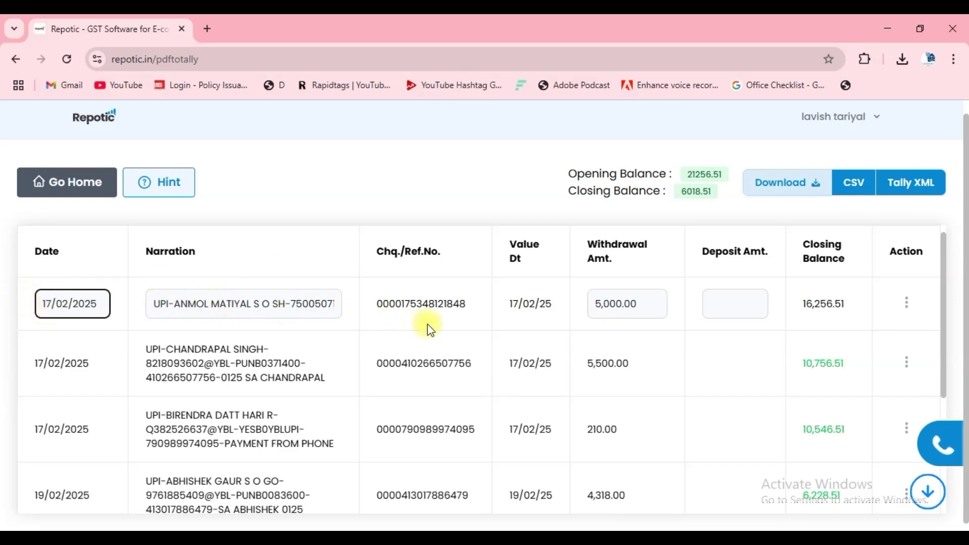
click(648, 300)
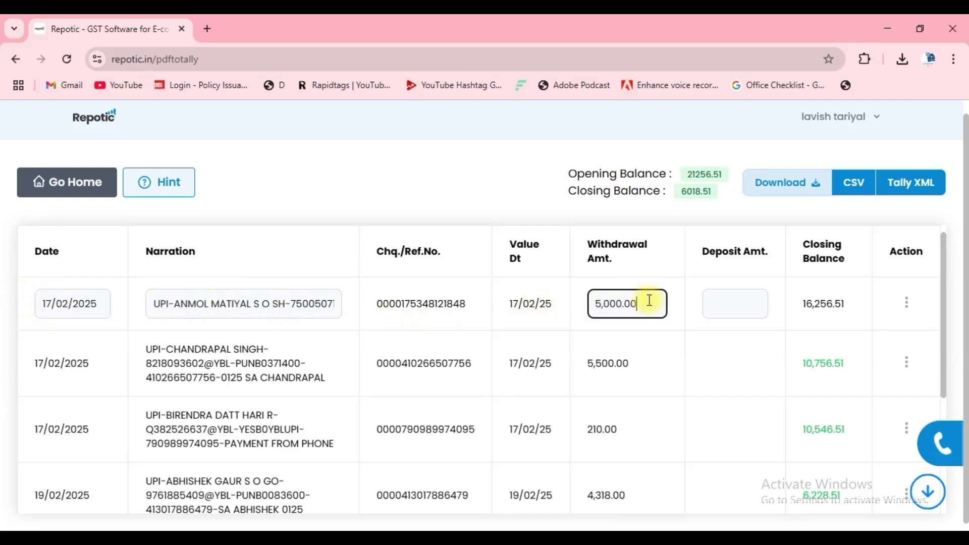
click(501, 165)
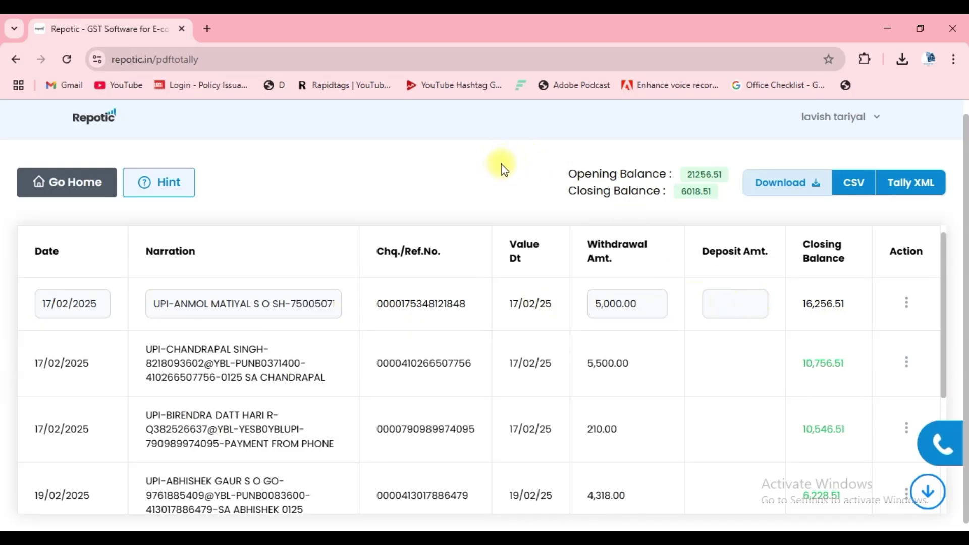
scroll(612, 275, down, 4)
scroll(616, 285, up, 4)
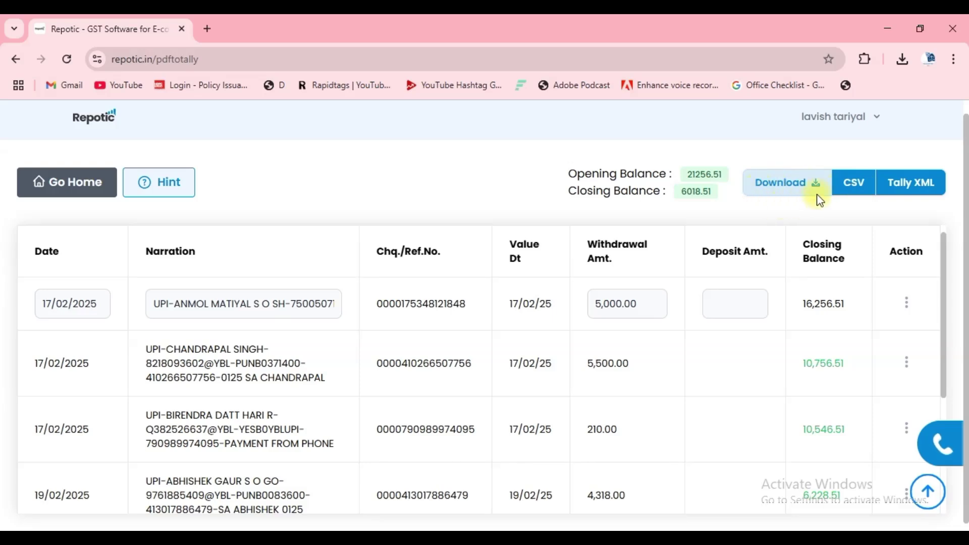
Download the converted statement as Tally XML with the bank name HDFC BANK for 17/02/2025 - 21/02/2025.
click(921, 182)
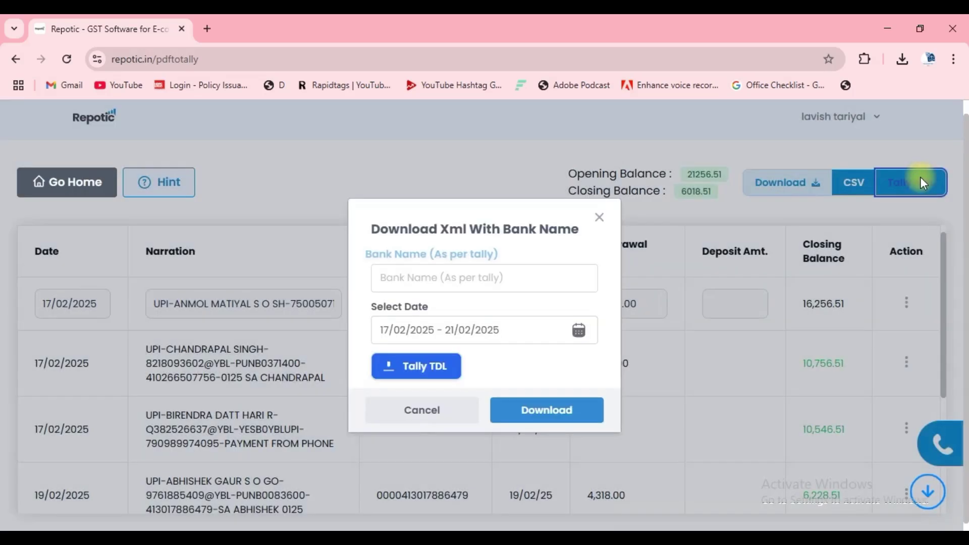
click(440, 274)
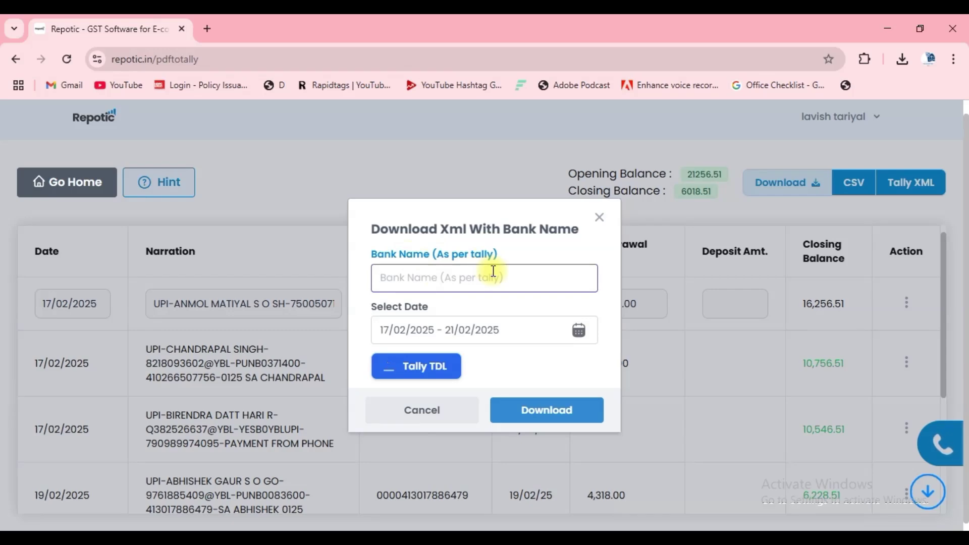
text(HDFC BANK)
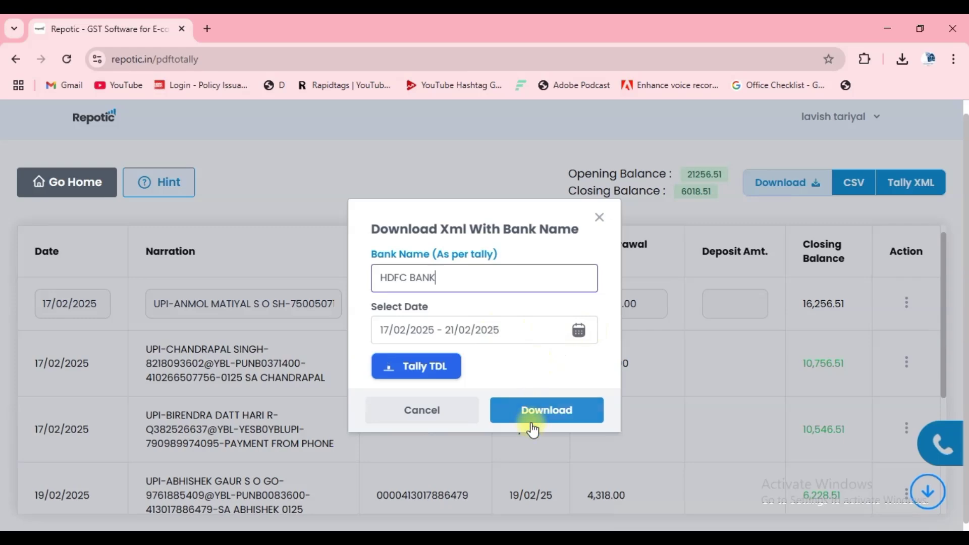
click(545, 414)
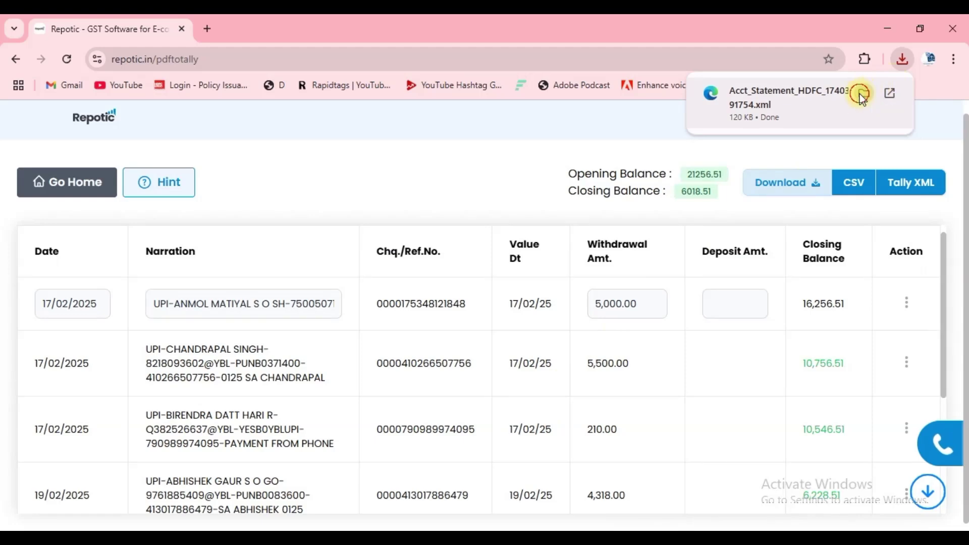
Show the downloaded Acct_Statement_HDFC XML file in its folder, copy the Downloads folder path and switch to TallyPrime.
click(863, 94)
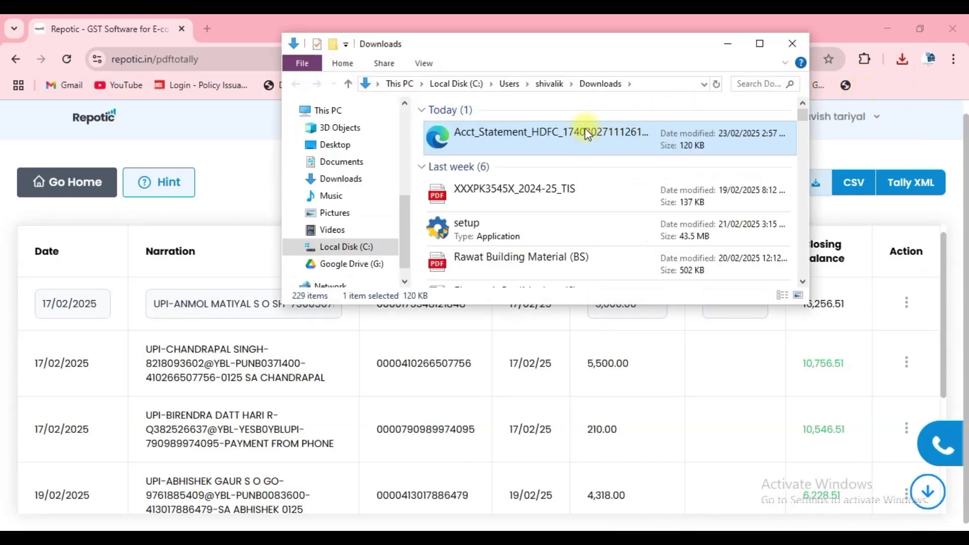
click(642, 85)
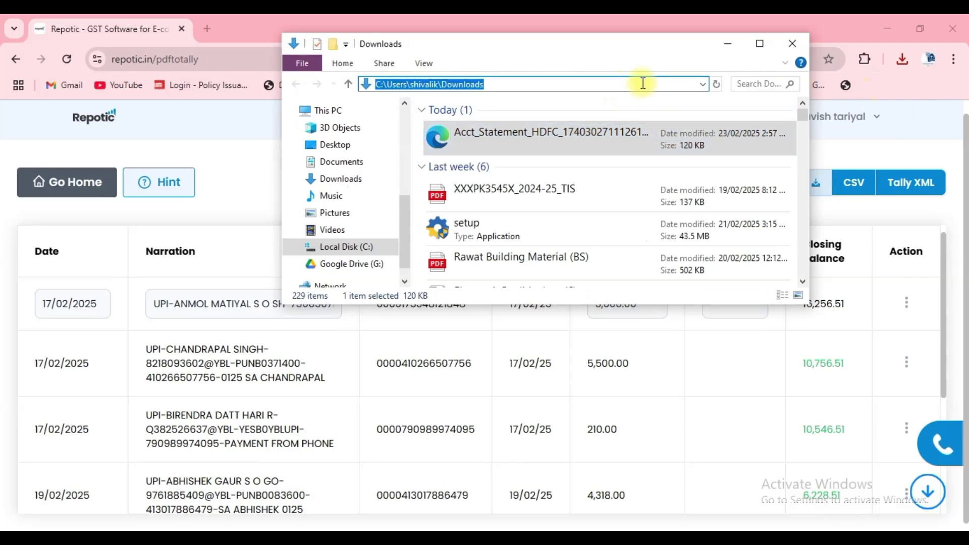
key(alt+Tab)
key(alt+Tab)
key(alt+Tab)
key(alt+Tab)
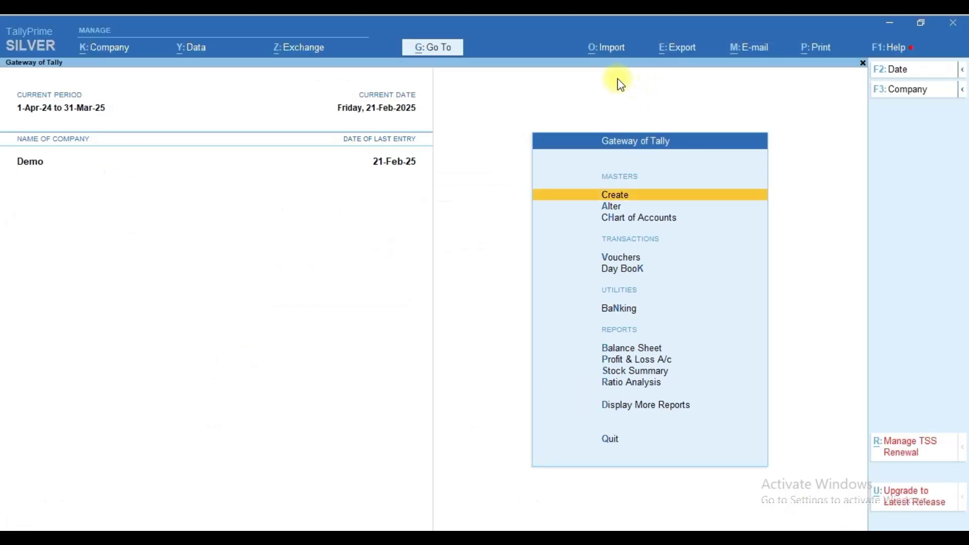
Import transactions into the Demo company from the Acct_Statement_HDFC XML file in the Downloads folder.
click(609, 54)
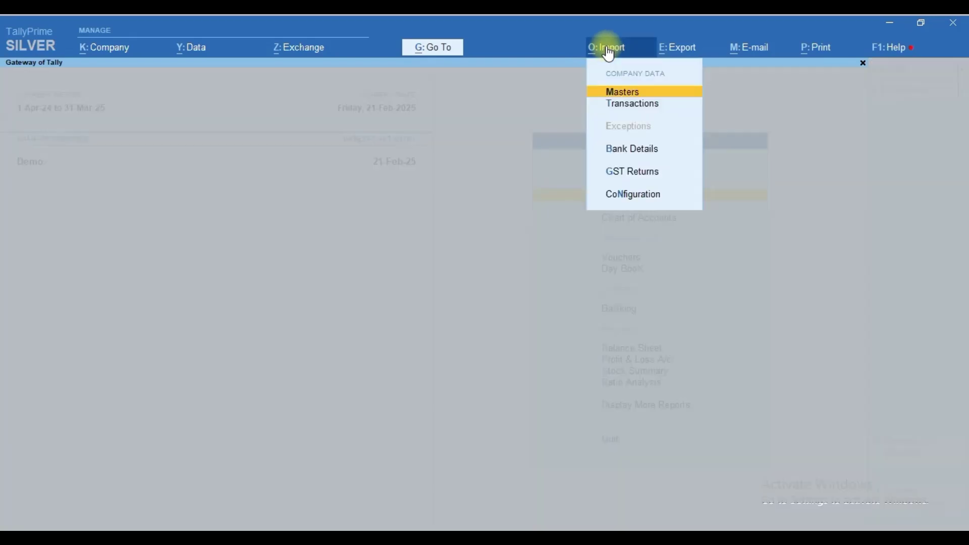
key(Down)
key(Return)
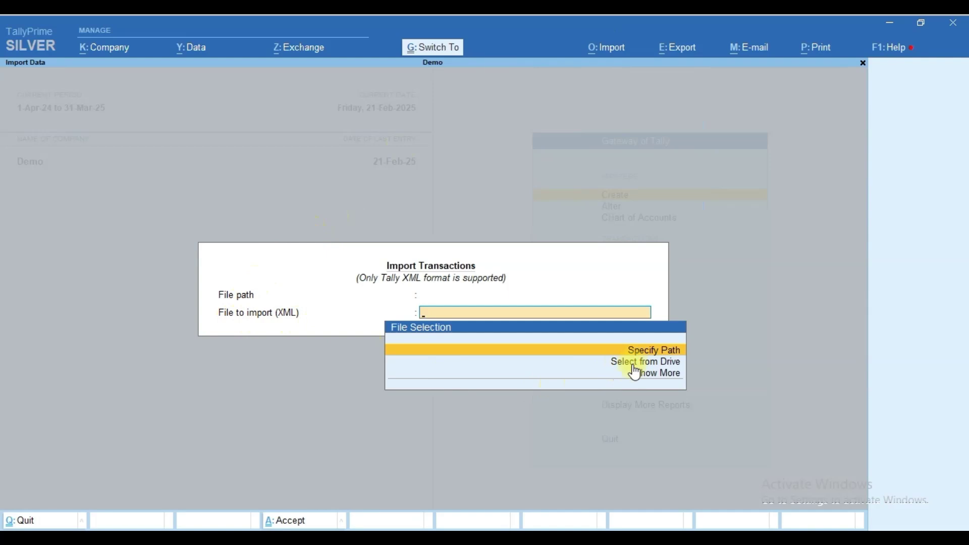
text(C:\Users\shivalik\Downloads)
key(Return)
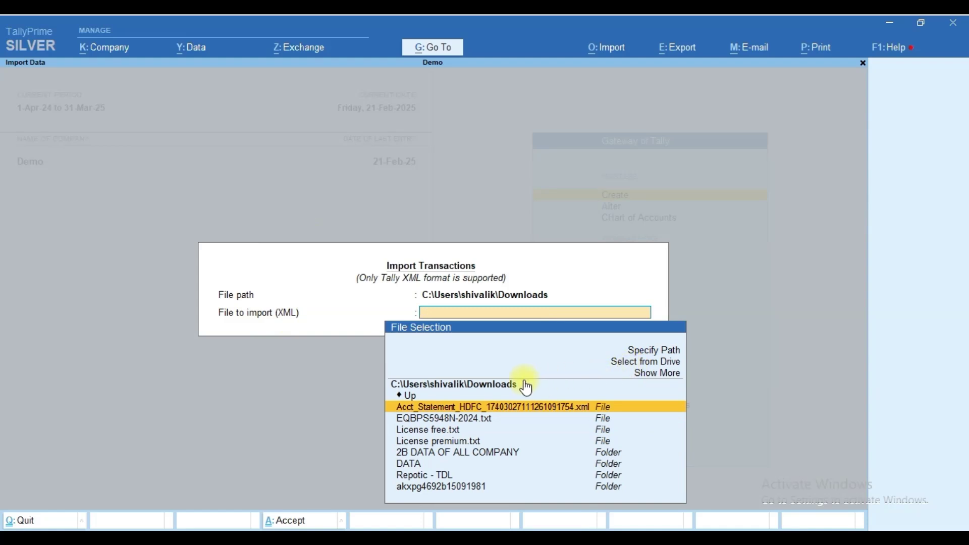
key(Return)
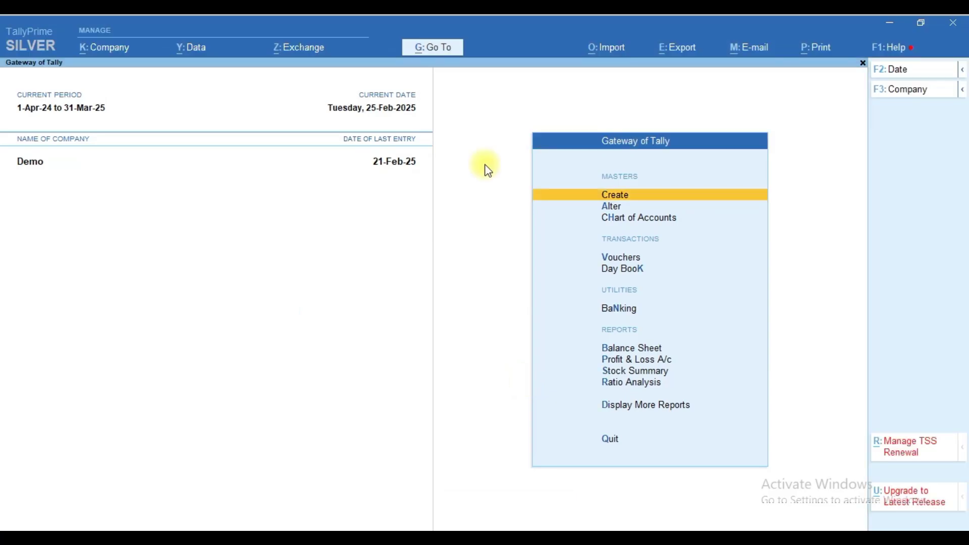
Display the HDFC BANK ledger from the account books to check the imported vouchers.
key(d)
key(a)
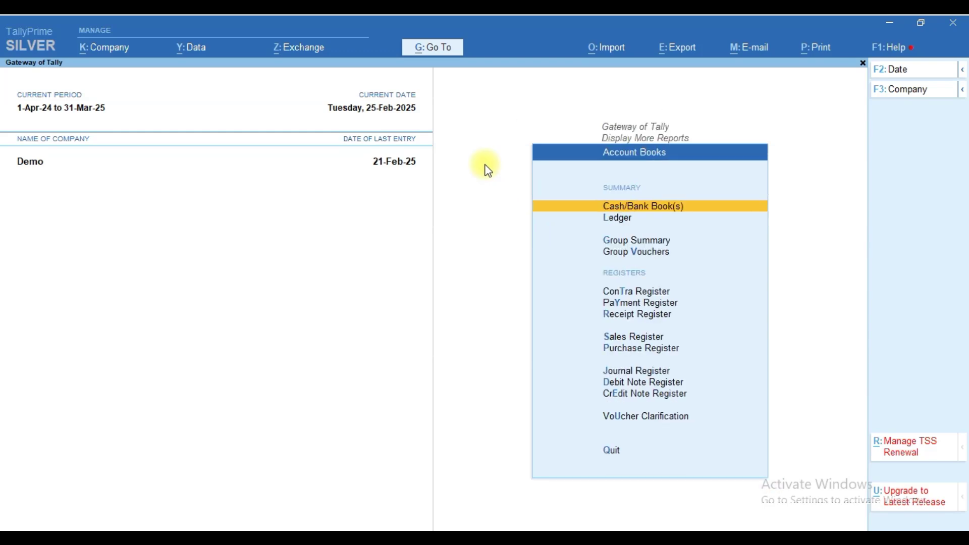
key(l)
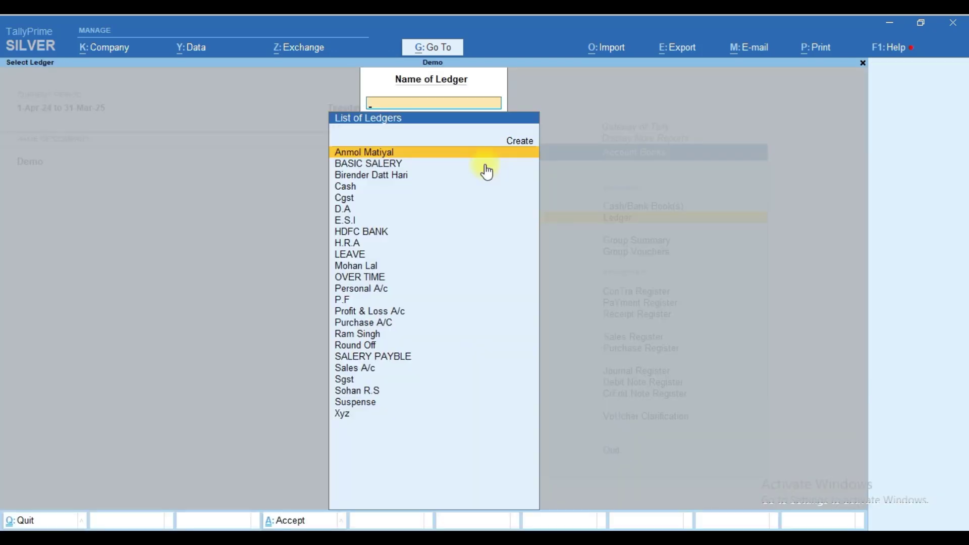
text(HD)
key(Return)
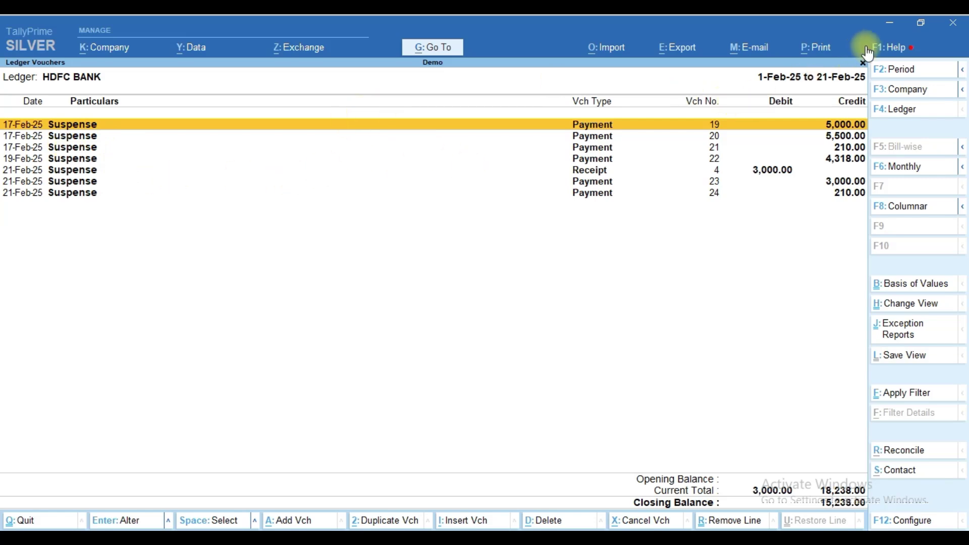
Open the local TDL configuration, keep loading of selected TDL files on startup at Yes, and bring up the TDL file selection.
click(891, 50)
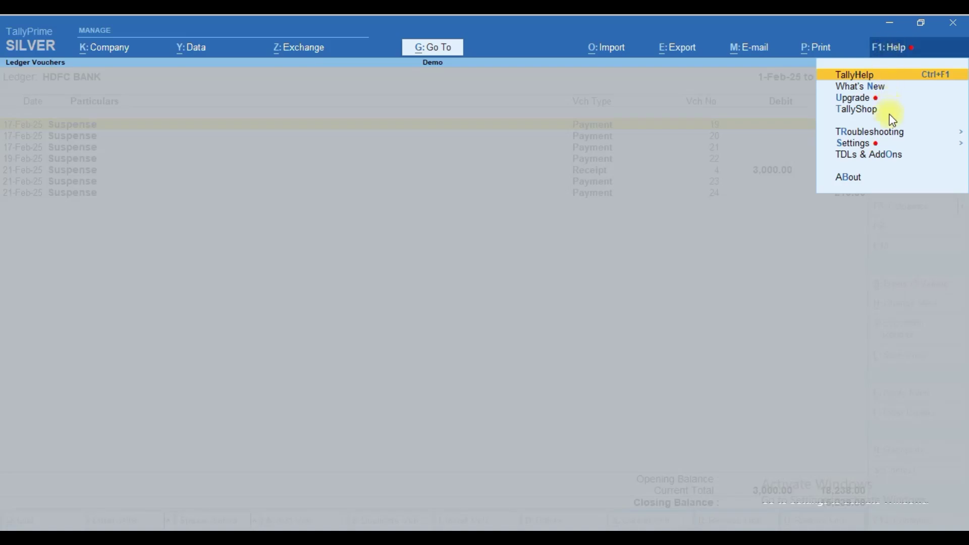
click(884, 157)
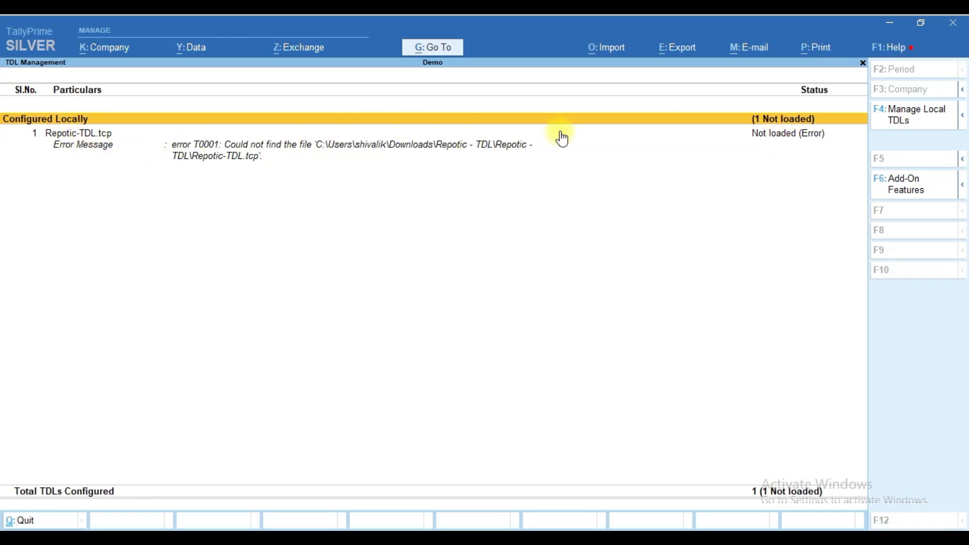
click(896, 115)
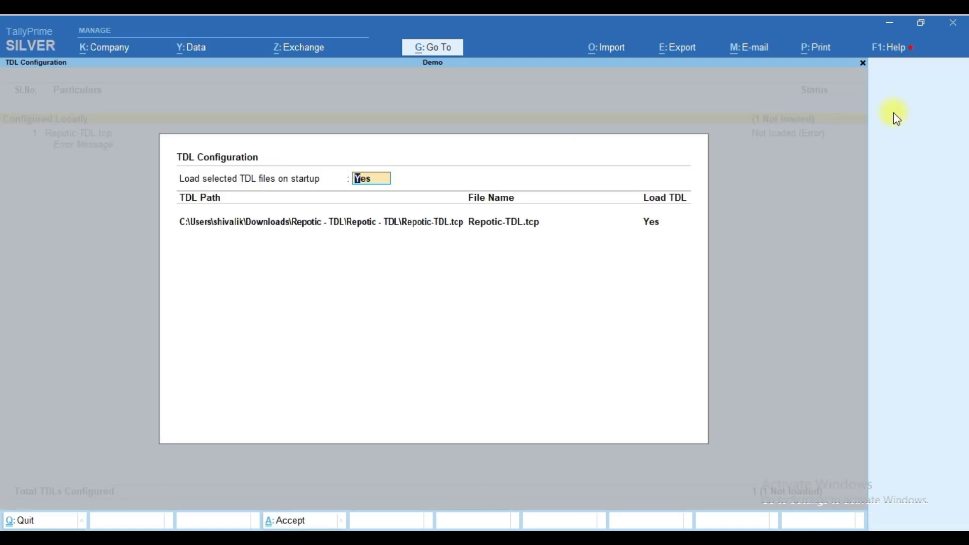
key(Return)
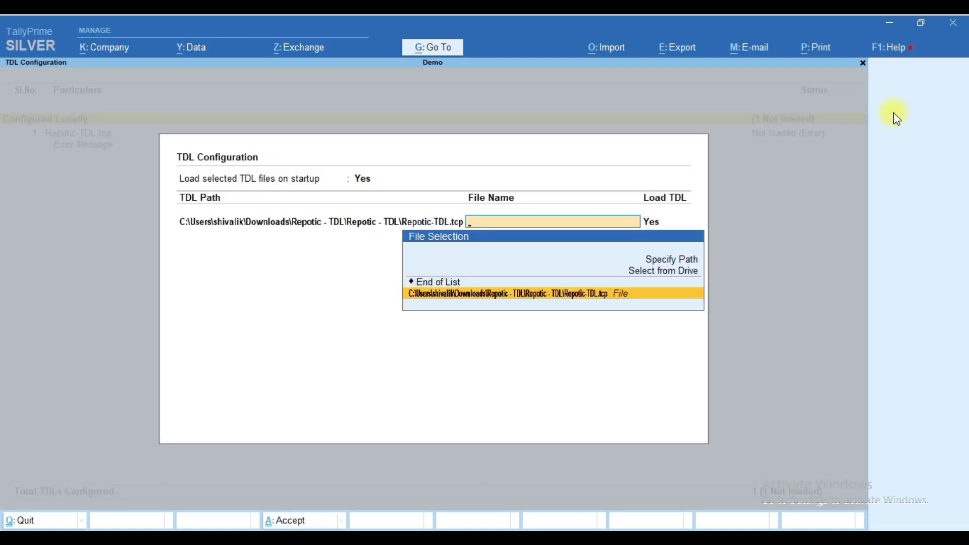
Switch to Chrome, return to Repotic's PDF bank statement converter start page and download the Tally TDL package.
key(alt+Tab)
key(alt+Tab)
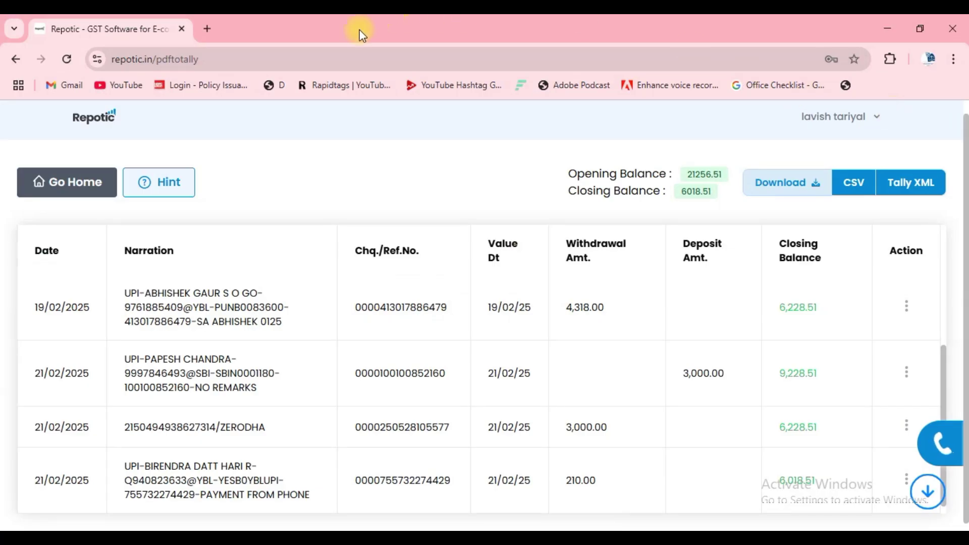
click(106, 181)
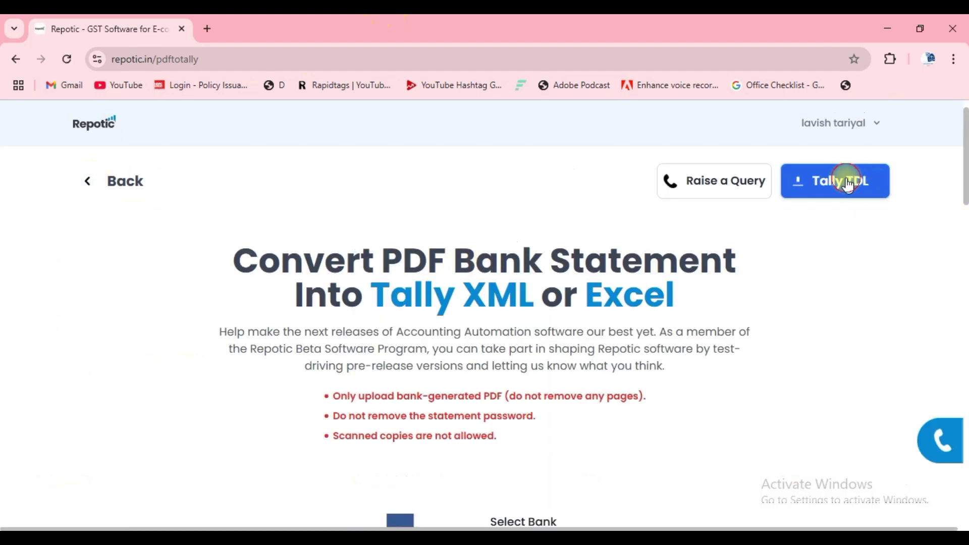
click(848, 185)
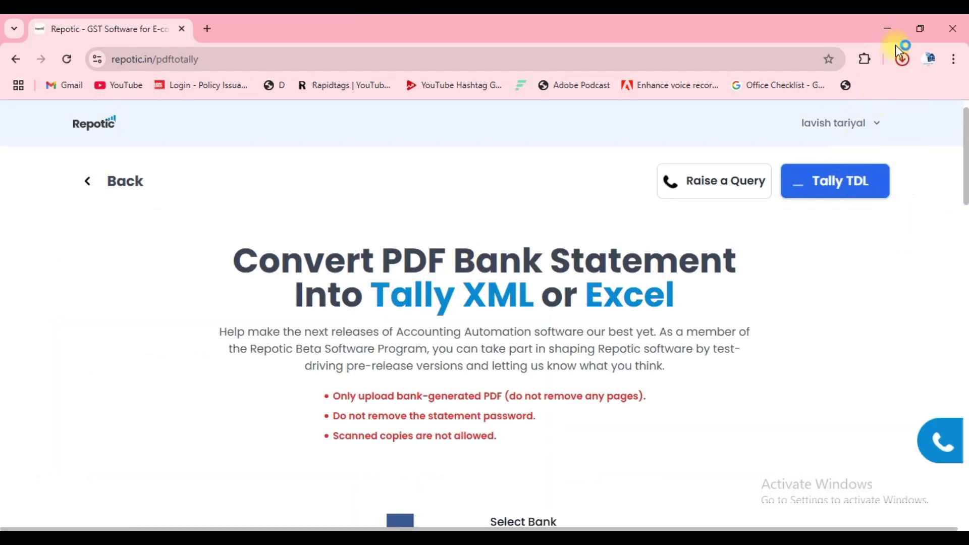
Show the downloaded Repotic - TDL archive in its folder and extract it to a Repotic - TDL folder.
click(901, 62)
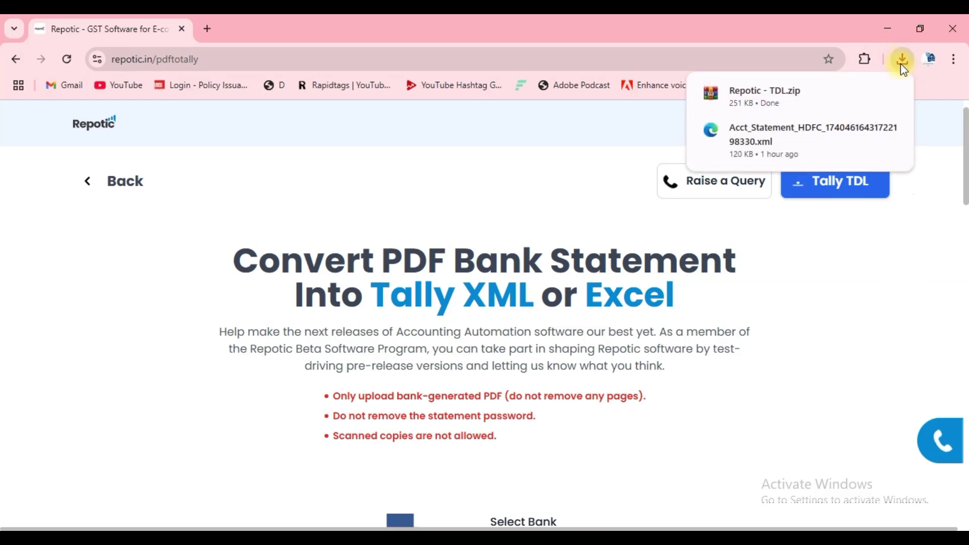
click(863, 91)
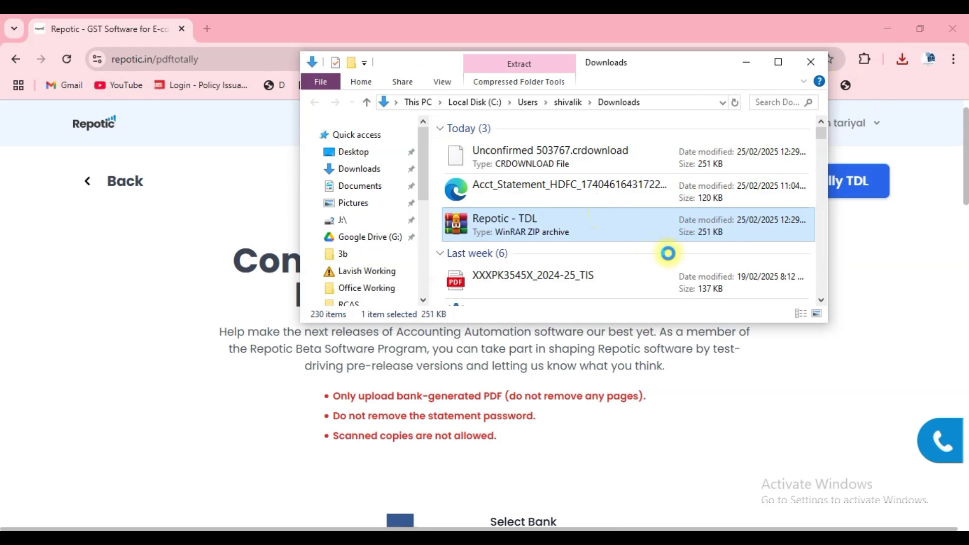
right_click(605, 216)
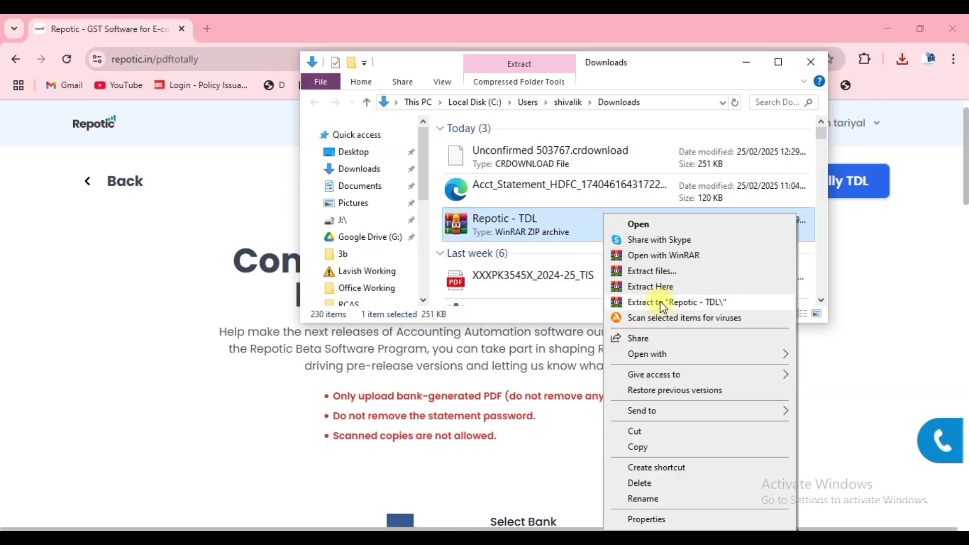
click(644, 303)
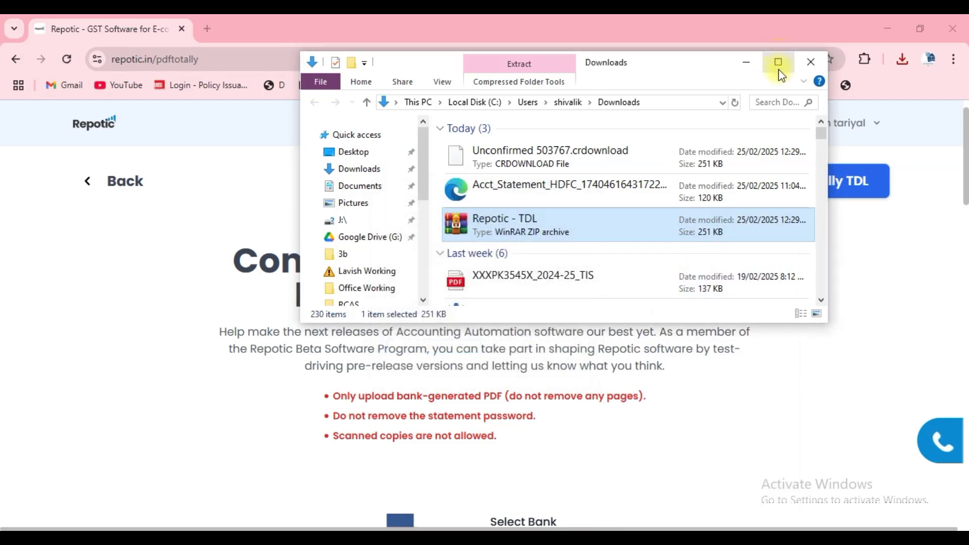
Open the extracted Repotic - TDL folder and its subfolder containing Repotic-TDL.tcp, and select the full folder path.
click(778, 62)
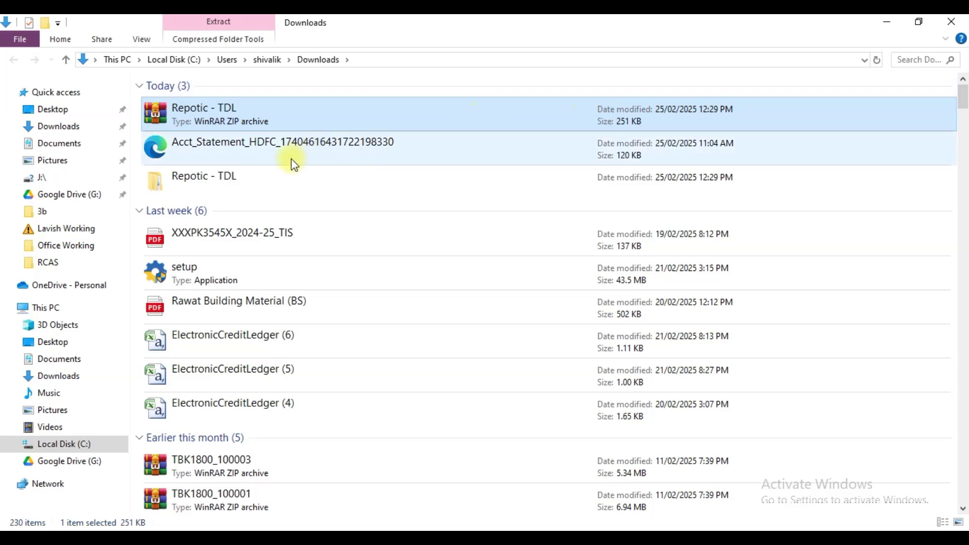
double_click(265, 175)
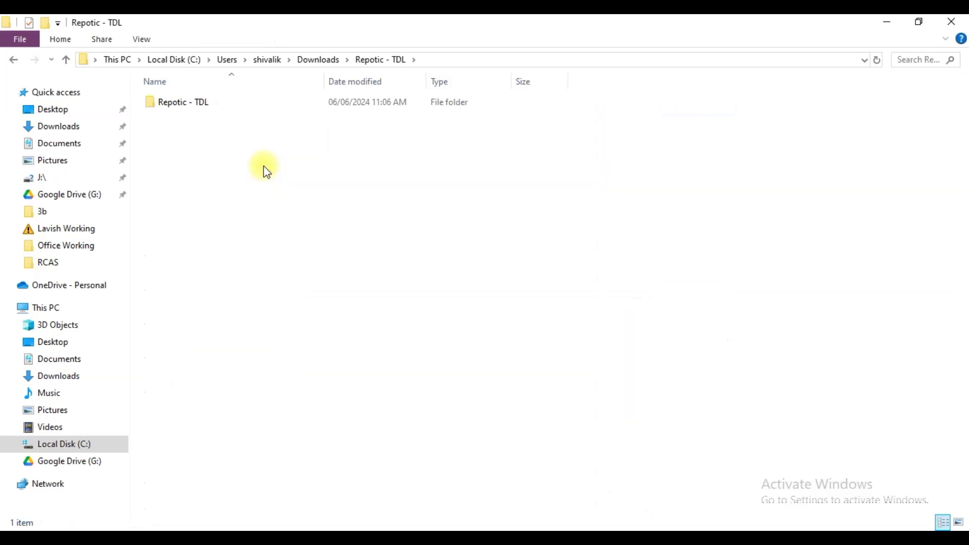
double_click(296, 110)
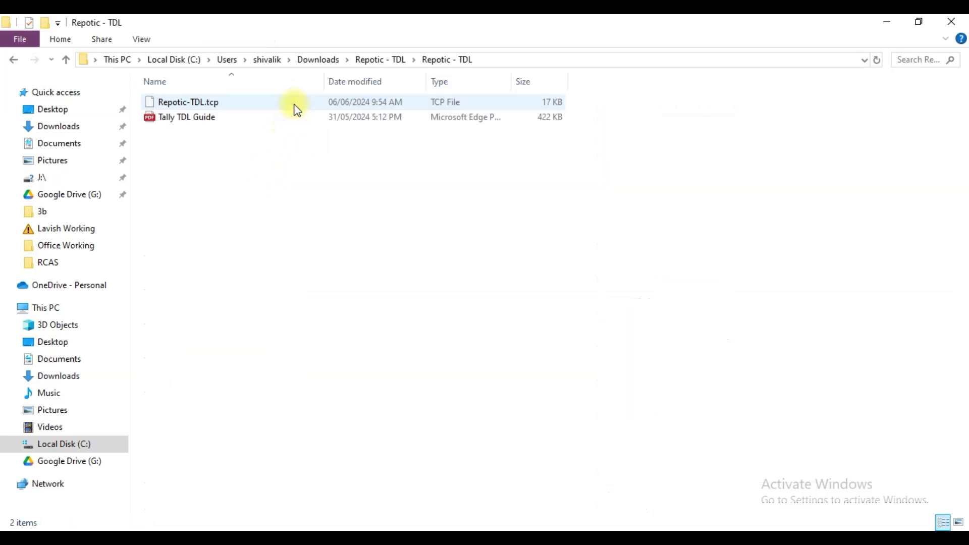
click(496, 58)
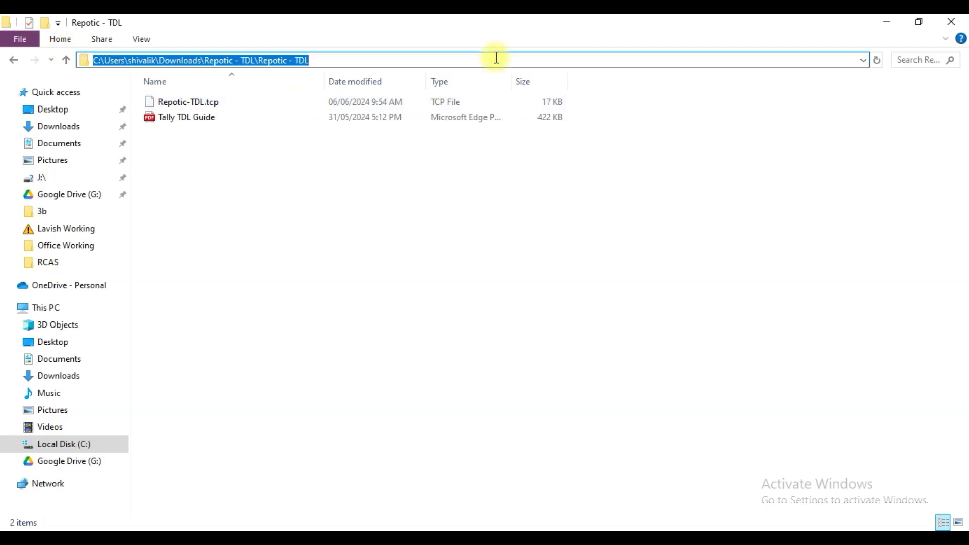
Copy the extracted folder's path, switch to TallyPrime, and configure Repotic-TDL.tcp from that folder with Load TDL set to Yes.
key(ctrl+c)
key(alt+Tab)
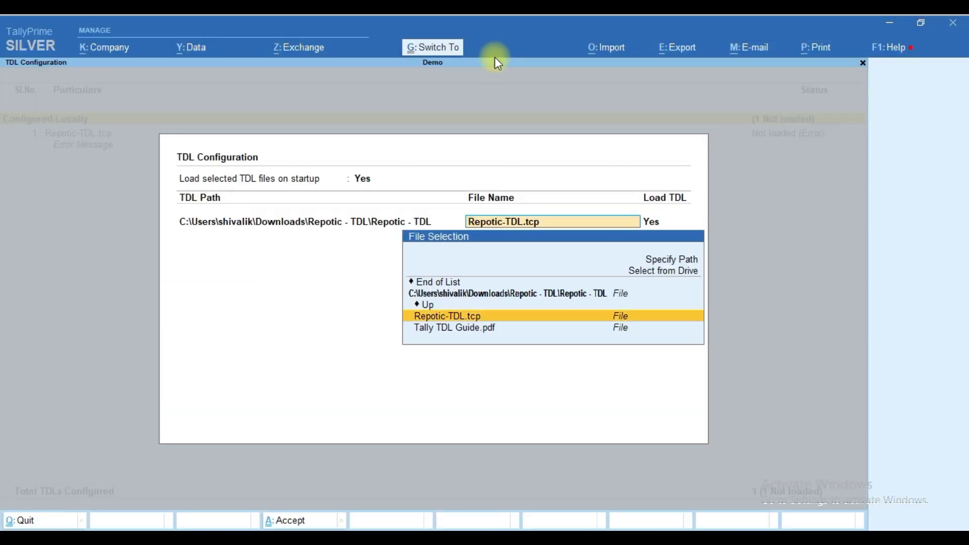
key(ctrl+alt+v)
key(Return)
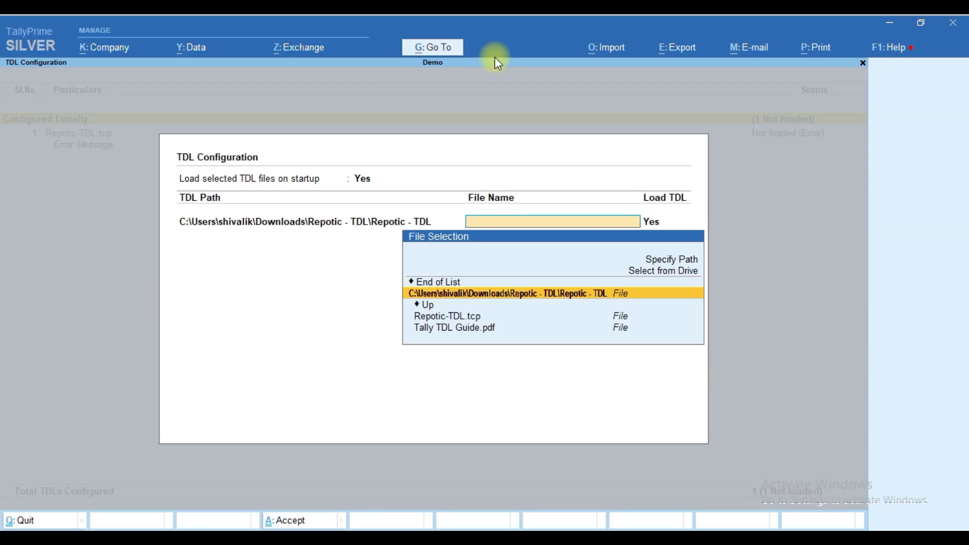
key(Down)
key(Down)
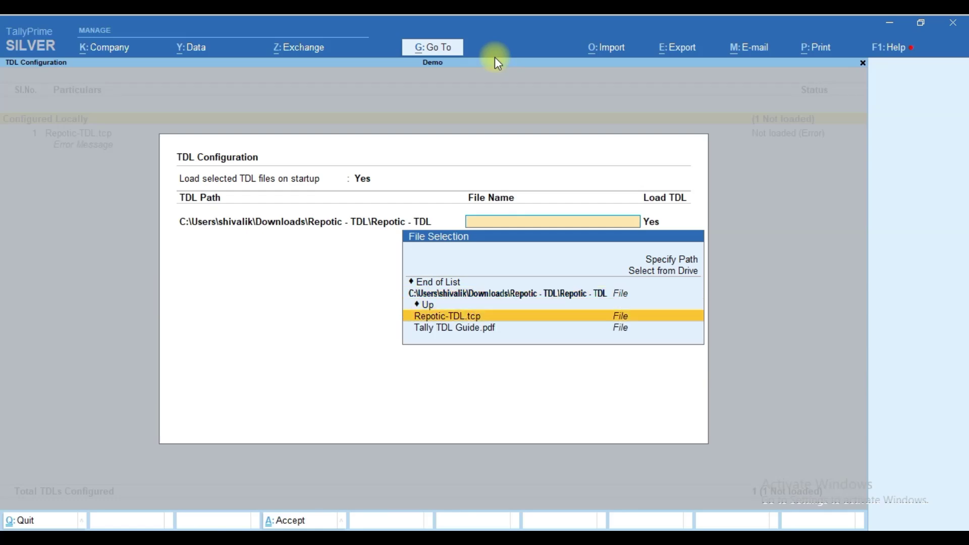
key(Return)
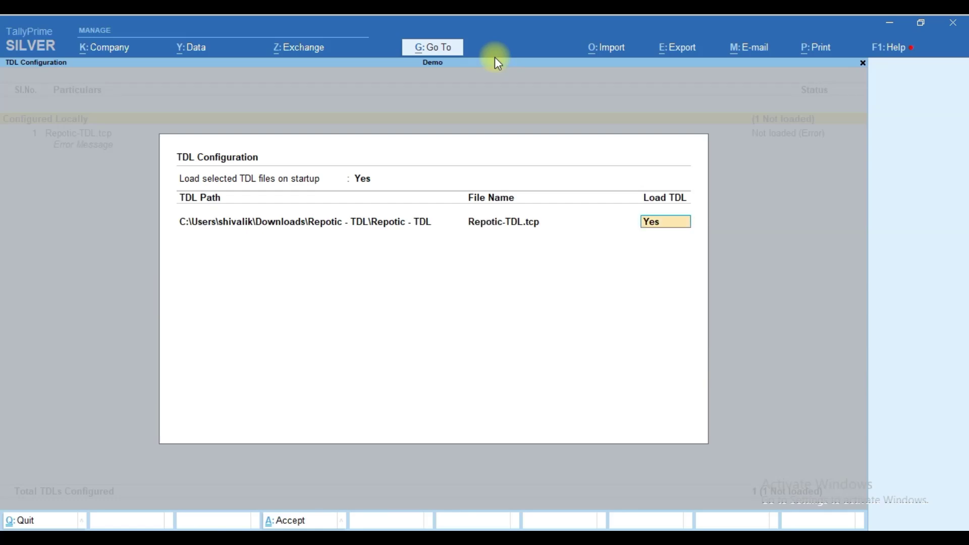
key(Return)
key(Return)
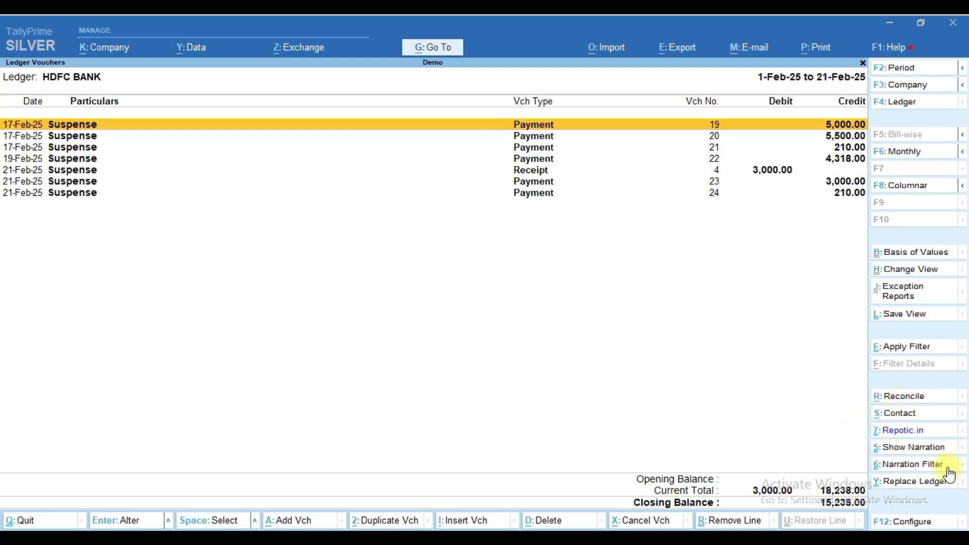
Show narrations in the HDFC BANK ledger vouchers, filter them by part of a payee's name, and clear the filter.
click(908, 447)
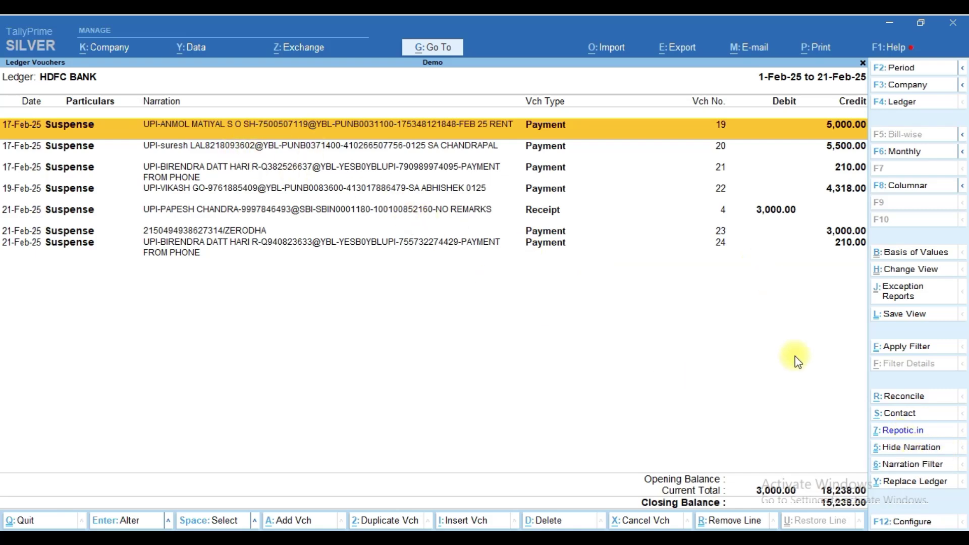
click(892, 466)
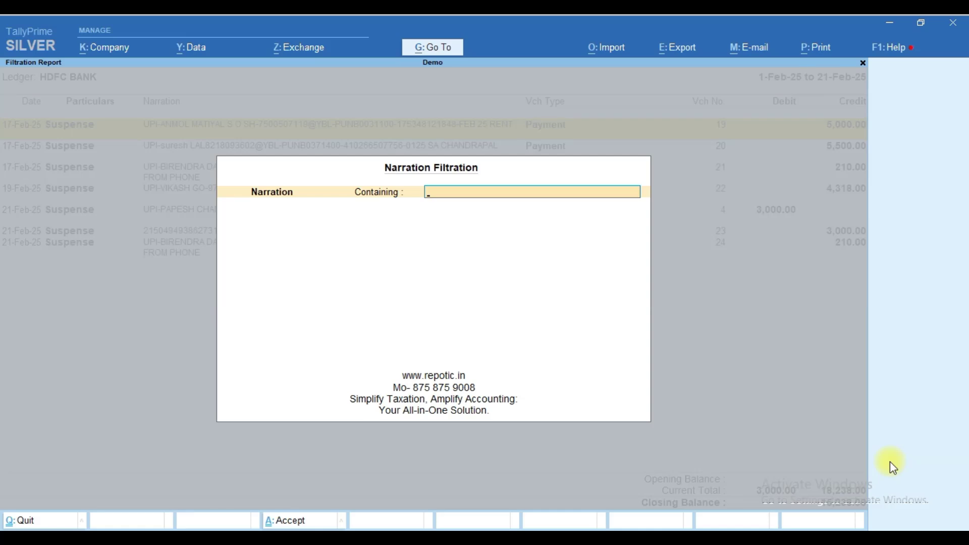
text(LAL)
key(Return)
key(Return)
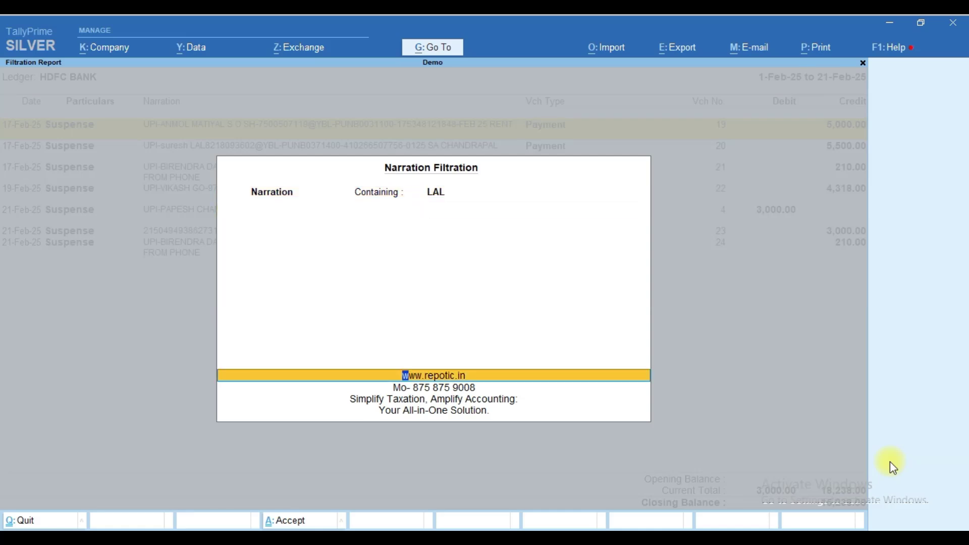
key(Return)
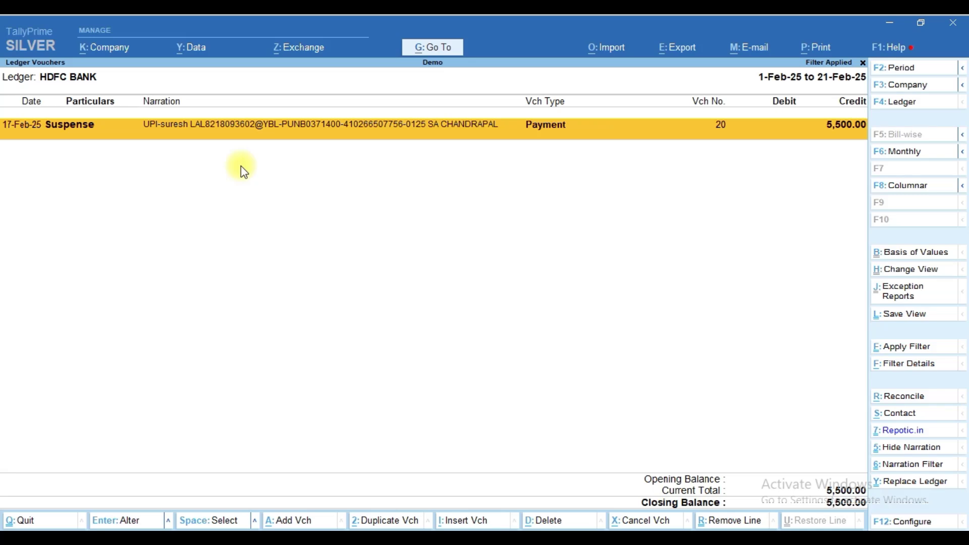
key(Escape)
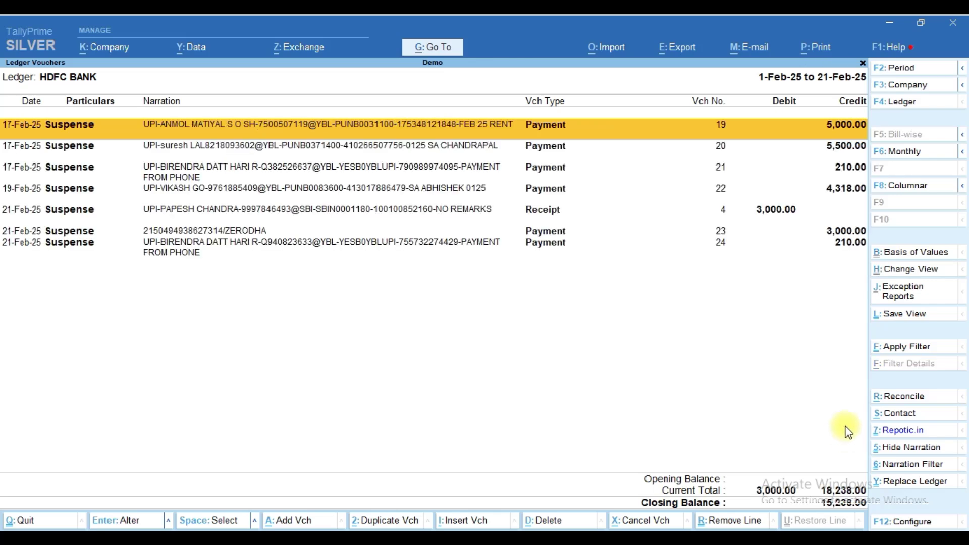
View the HDFC BANK ledger's bank reconciliation and return to the ledger vouchers without reconciling anything.
click(909, 397)
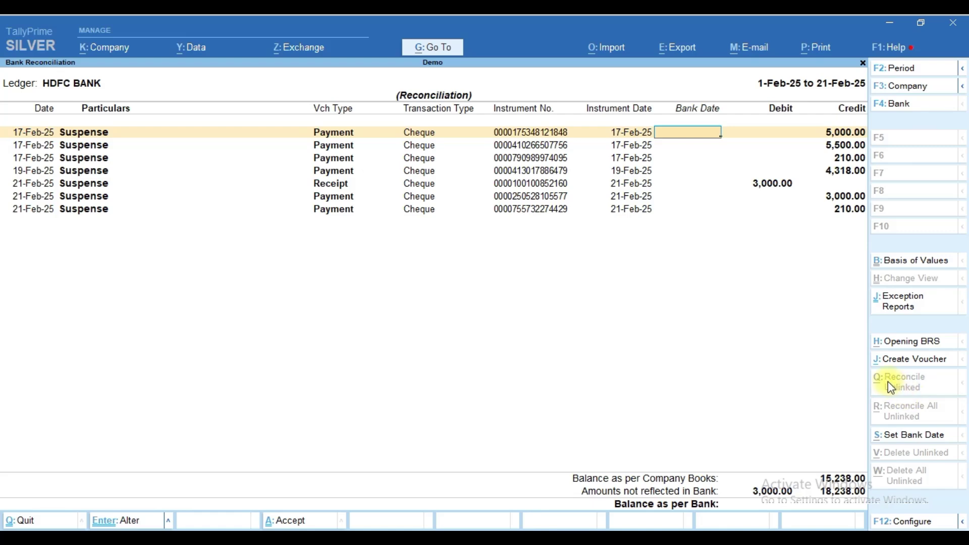
key(Escape)
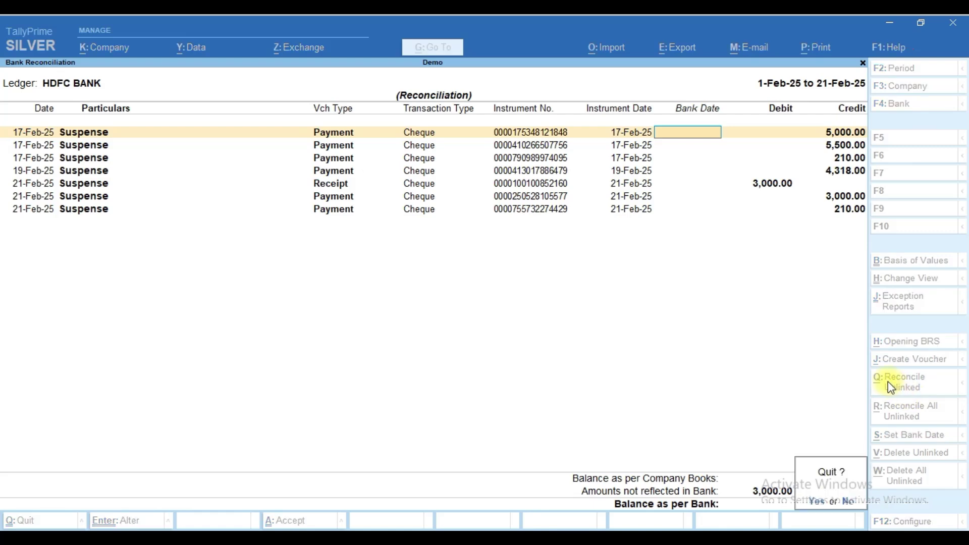
key(y)
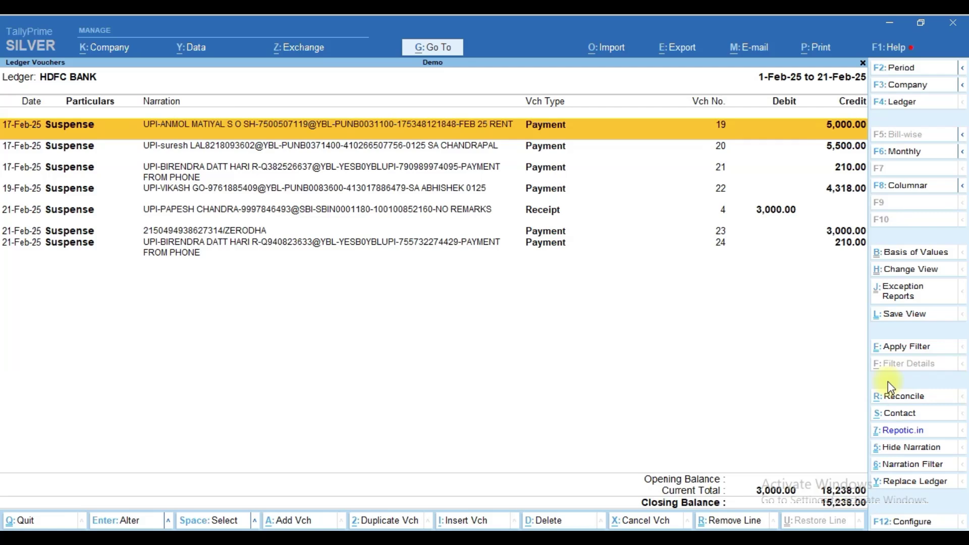
View the HDFC BANK ledger's contact details, visit the linked Repotic website, and return to the ledger vouchers.
click(909, 417)
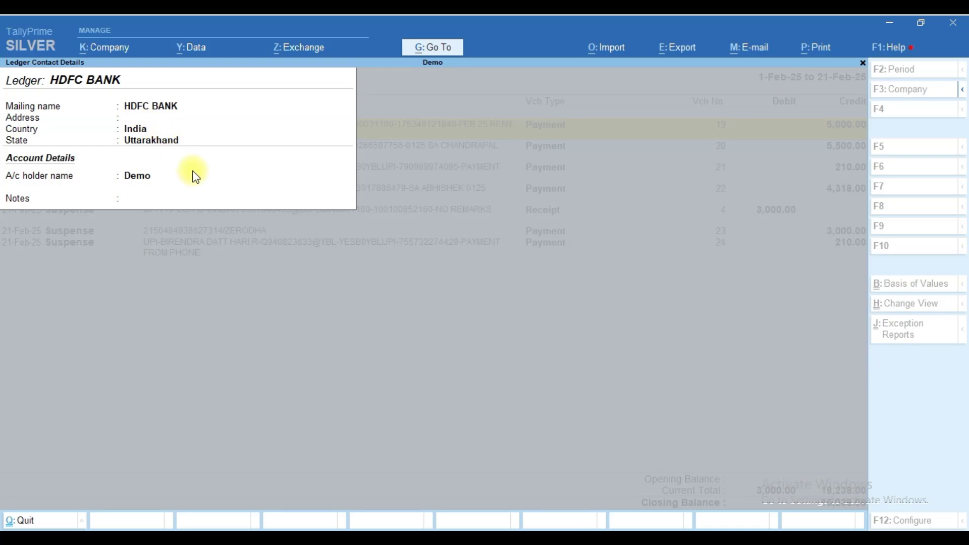
key(Escape)
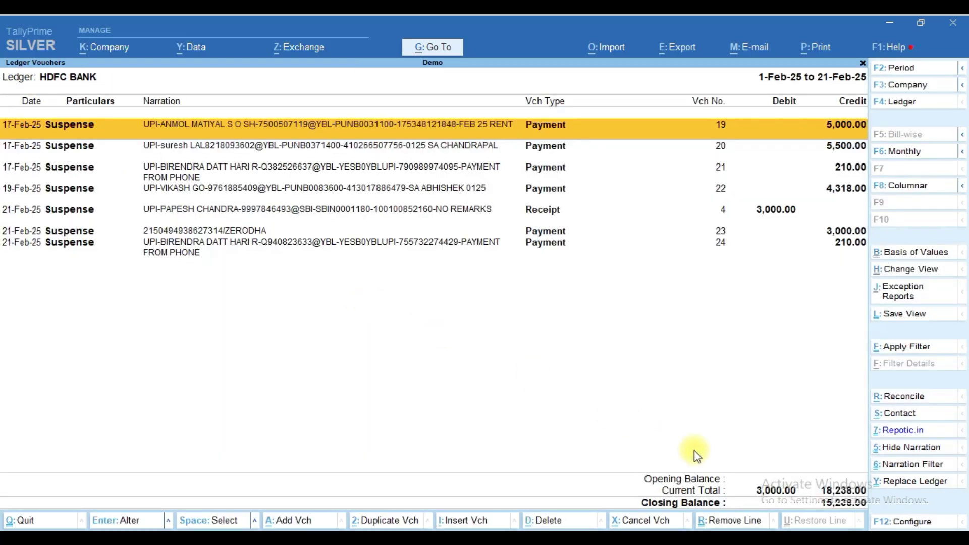
click(906, 432)
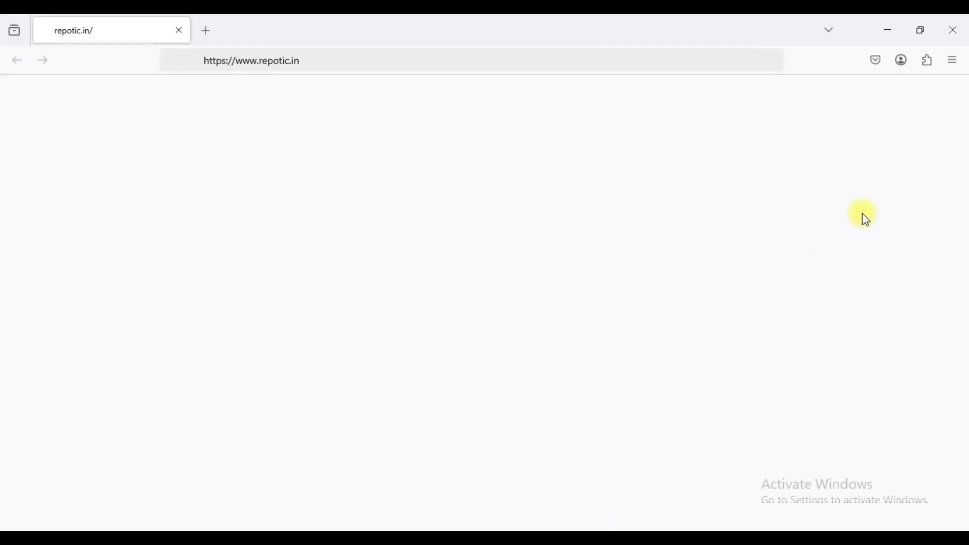
click(953, 30)
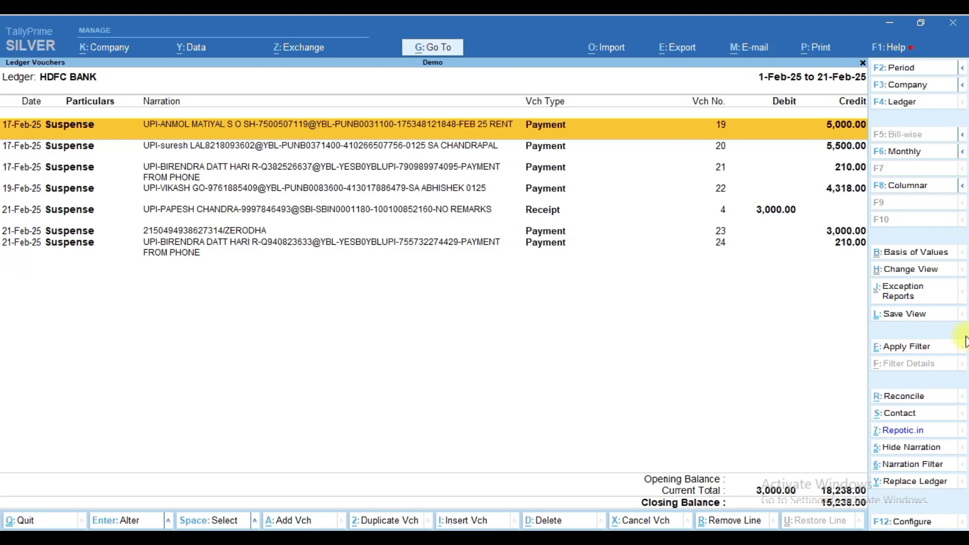
Hide the narrations and filter the ledger vouchers by part of another payee's name in the narration.
click(926, 449)
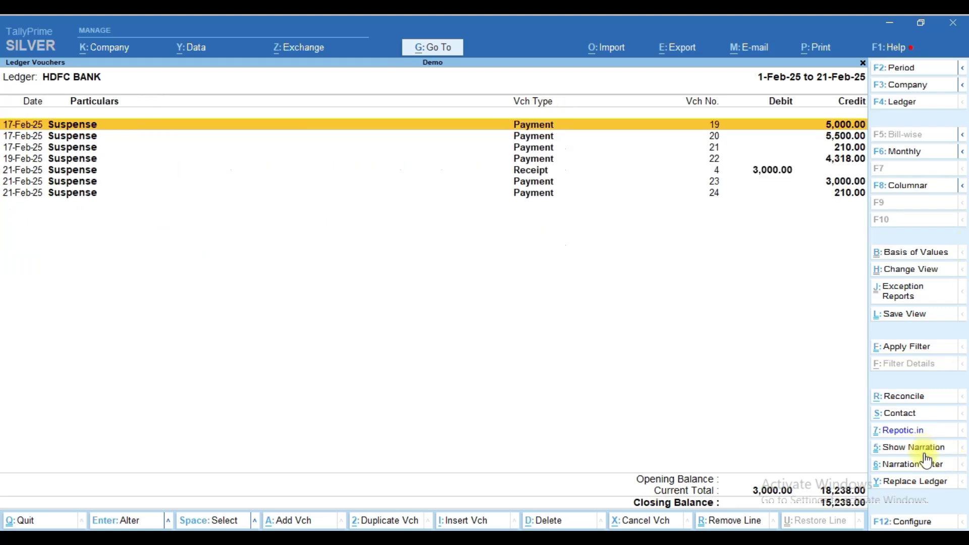
click(926, 464)
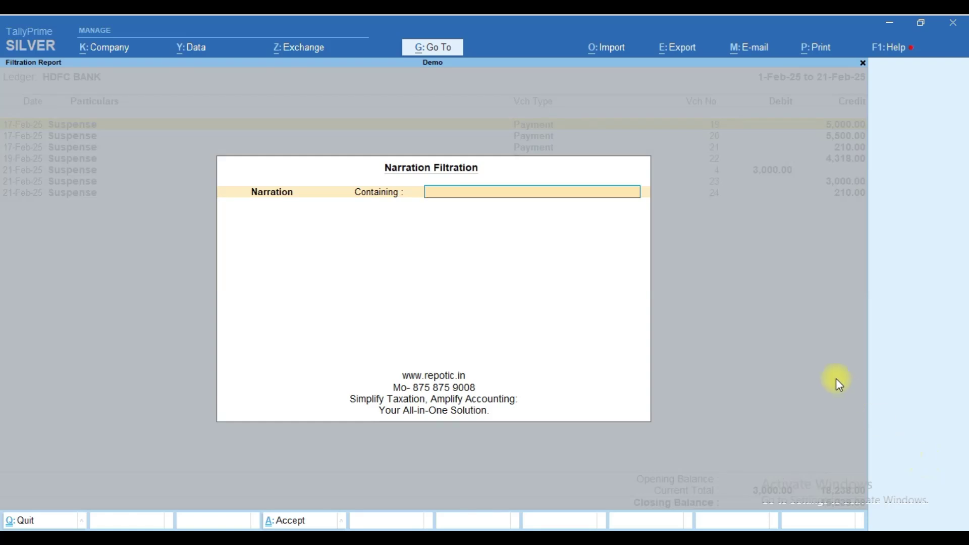
text(LAL)
key(BackSpace)
key(BackSpace)
text(AHRI)
key(BackSpace)
key(BackSpace)
key(BackSpace)
key(BackSpace)
text(RI)
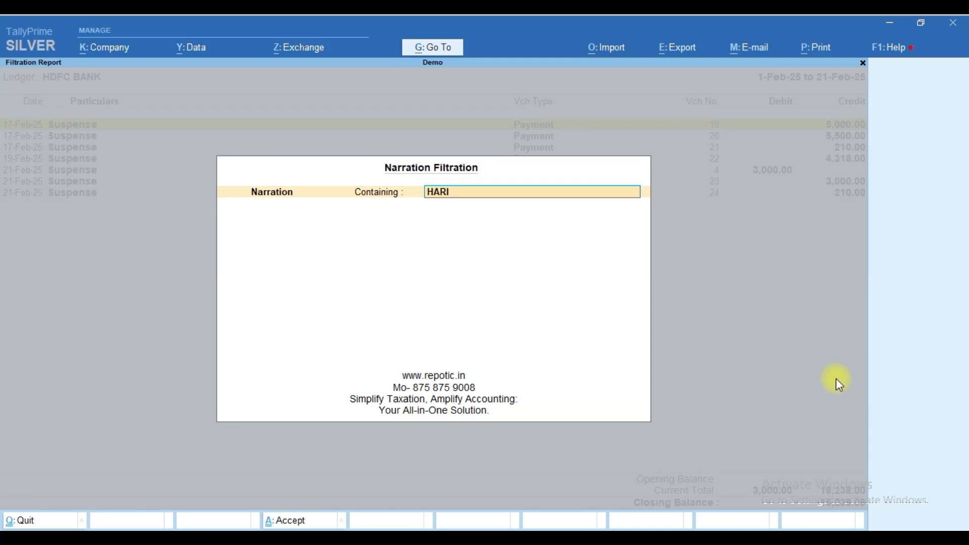
key(Return)
key(Return)
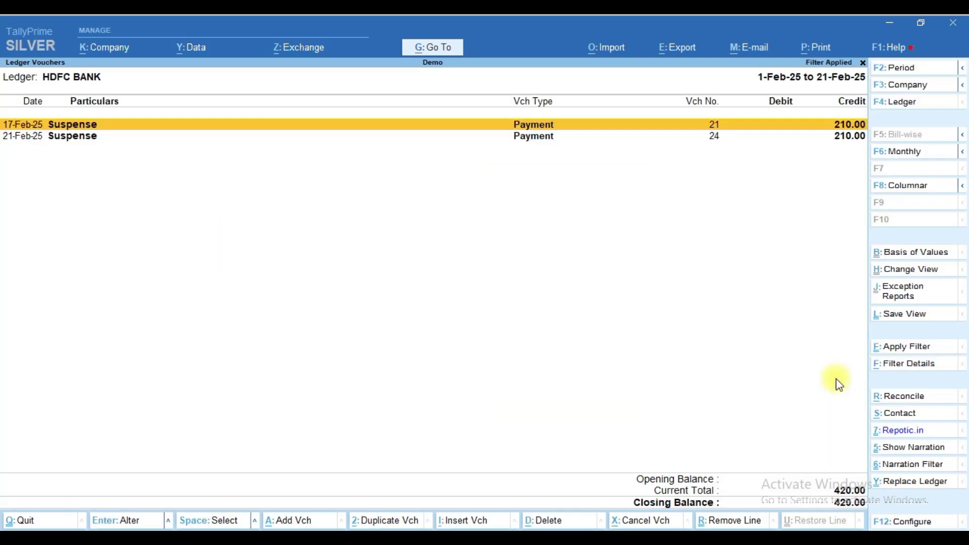
Show the narrations of the filtered payments, go through both rows, and remove the narration filter.
key(Down)
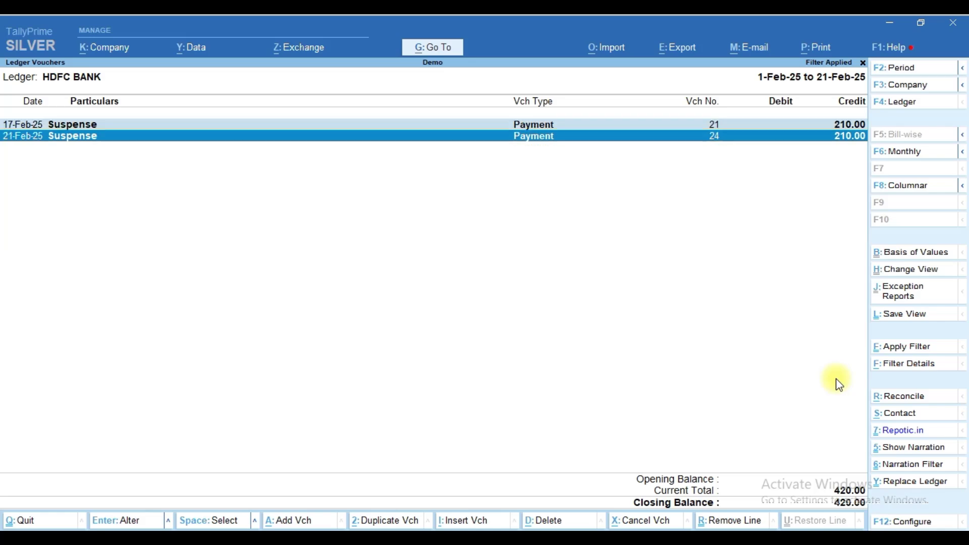
click(903, 448)
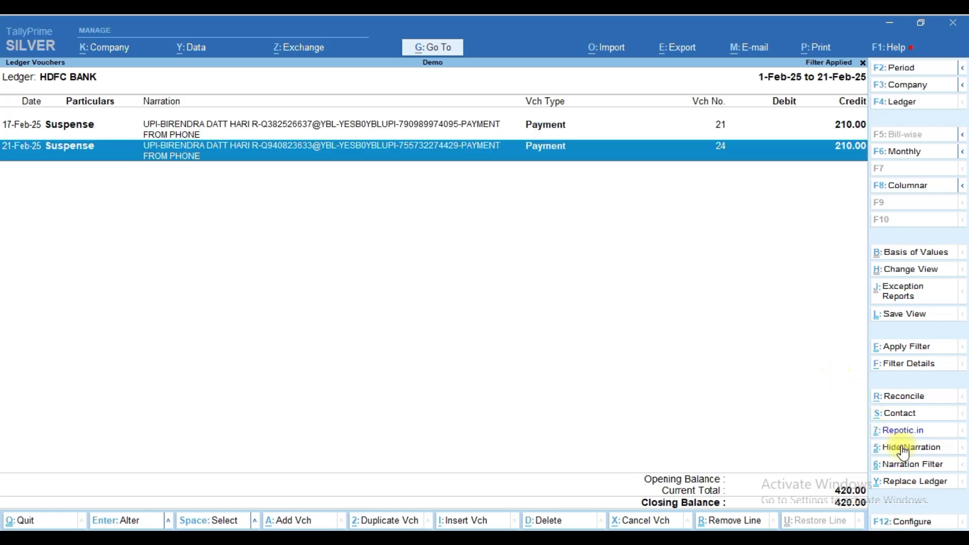
key(Up)
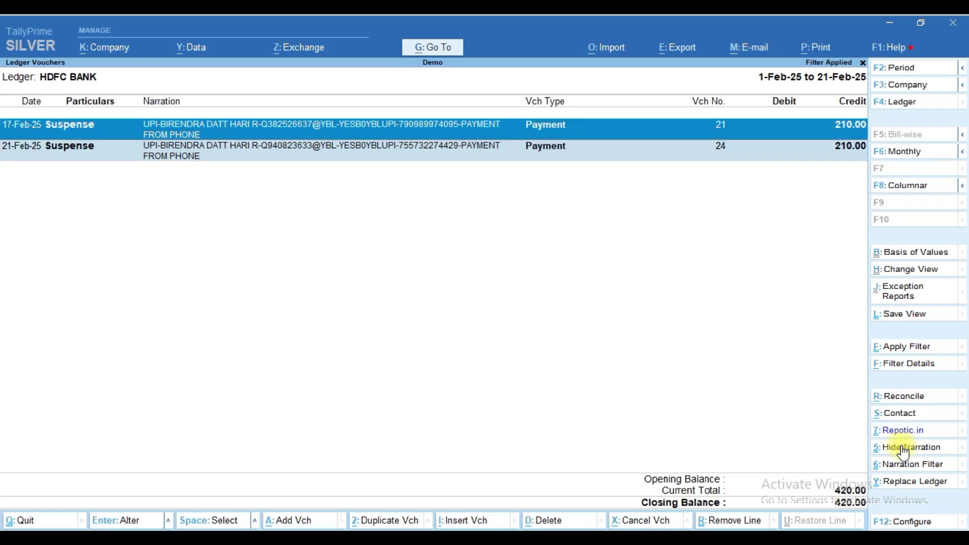
key(ctrl)
key(ctrl)
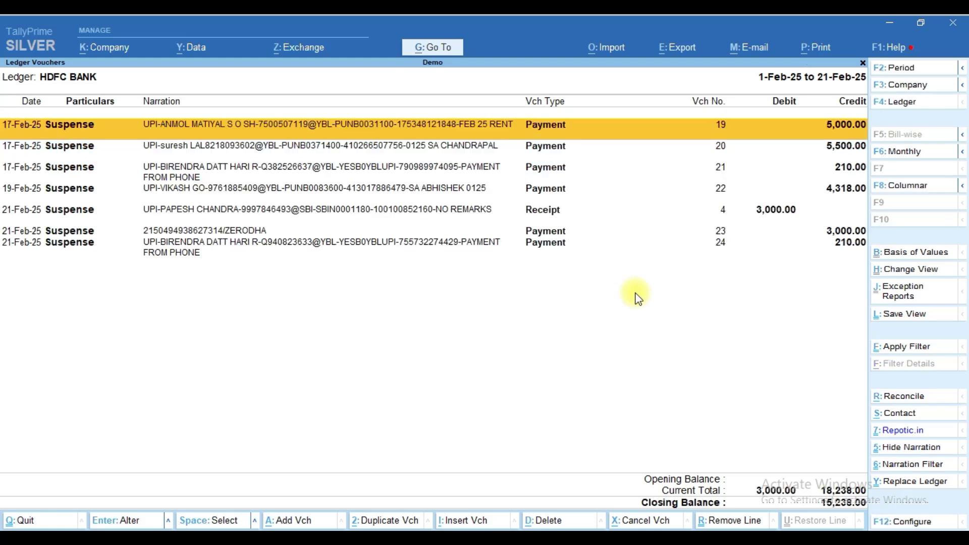
Open payment voucher 19 of 17-Feb-25 for alteration and go to the ledger of its Suspense debit line.
key(space)
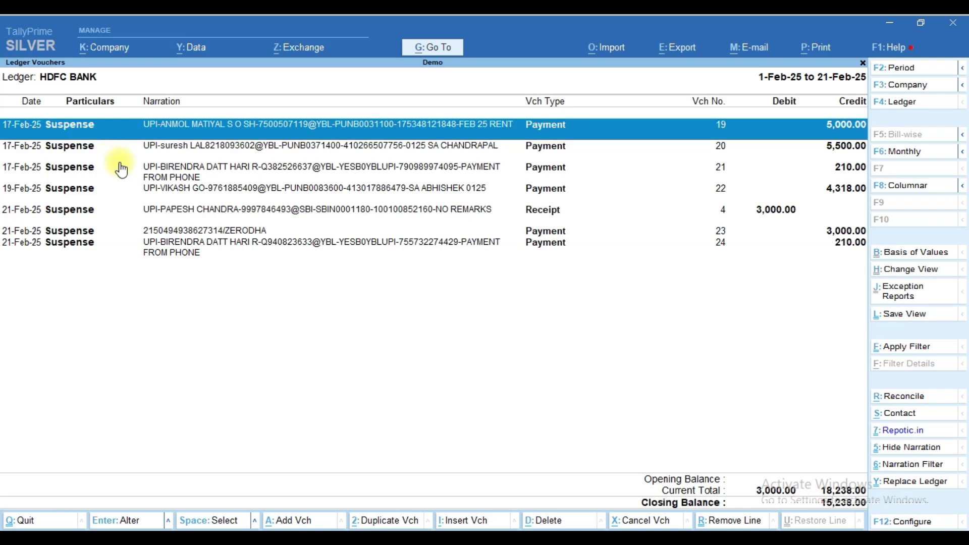
key(Return)
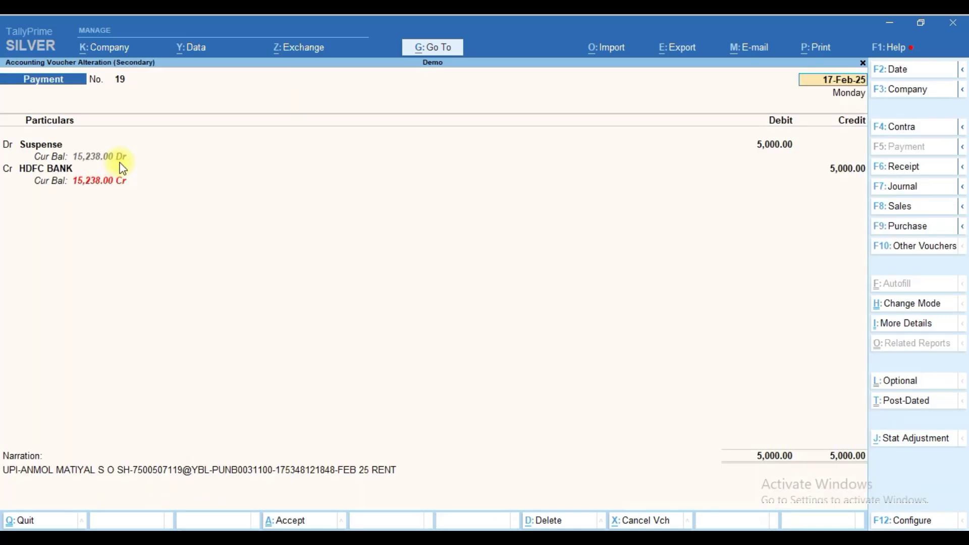
key(Return)
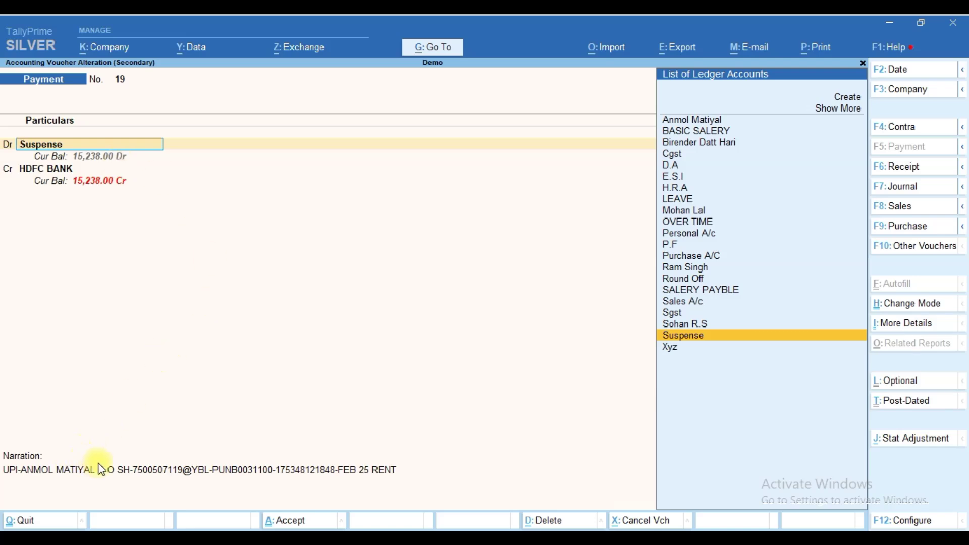
Create a ledger named RENTA/C with alias \ under Indirect Expenses and use it as the voucher's debit account.
text(RE)
key(Up)
key(Up)
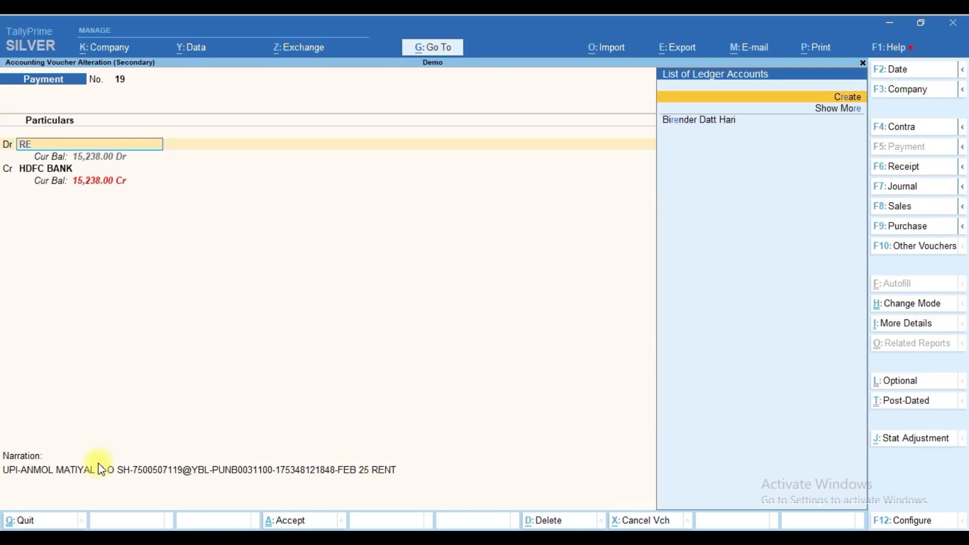
key(Return)
text(RENT)
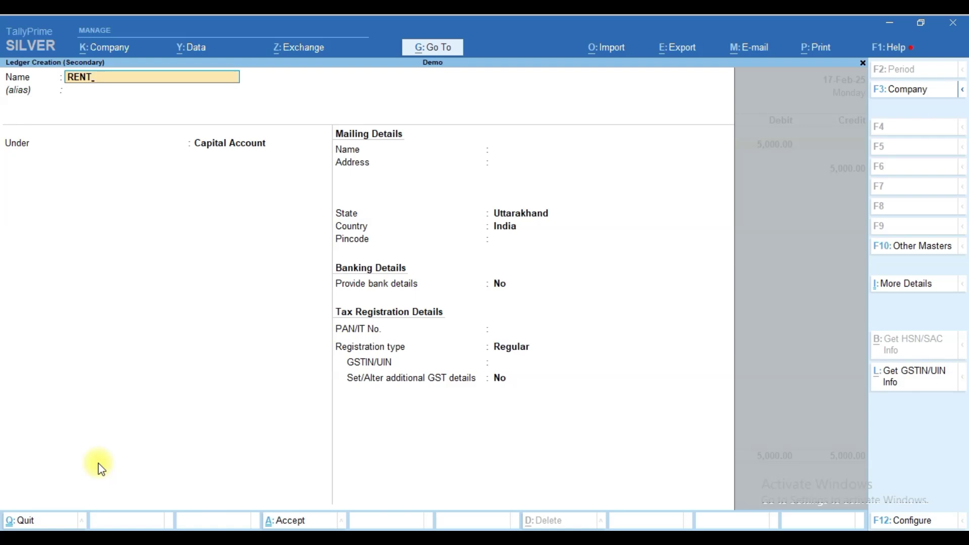
text(A/C)
key(Return)
text(\)
key(Return)
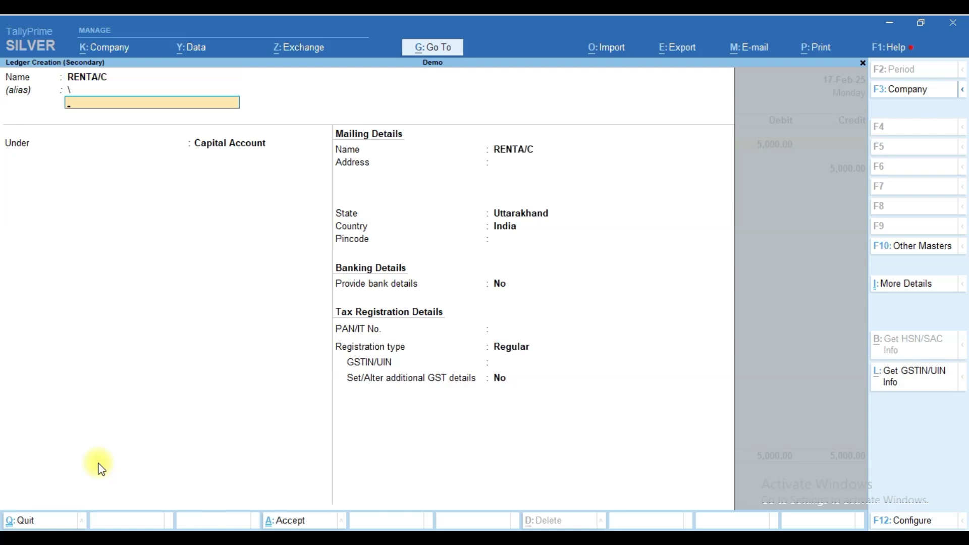
key(Return)
text(INDI)
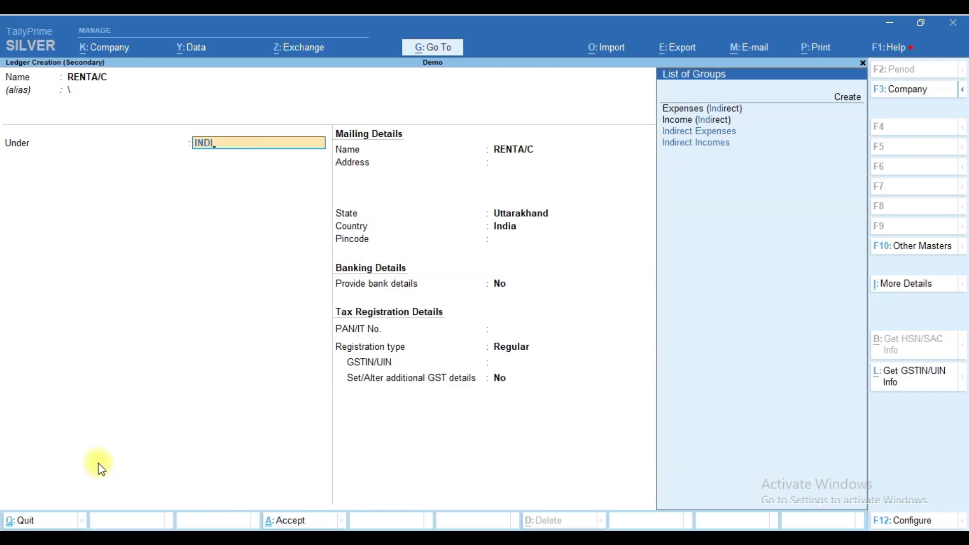
key(Return)
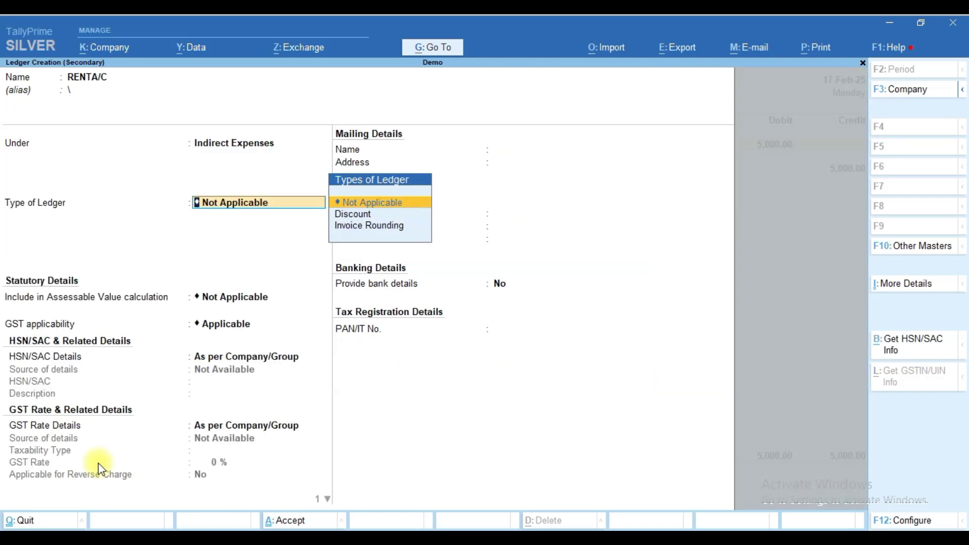
key(ctrl+a)
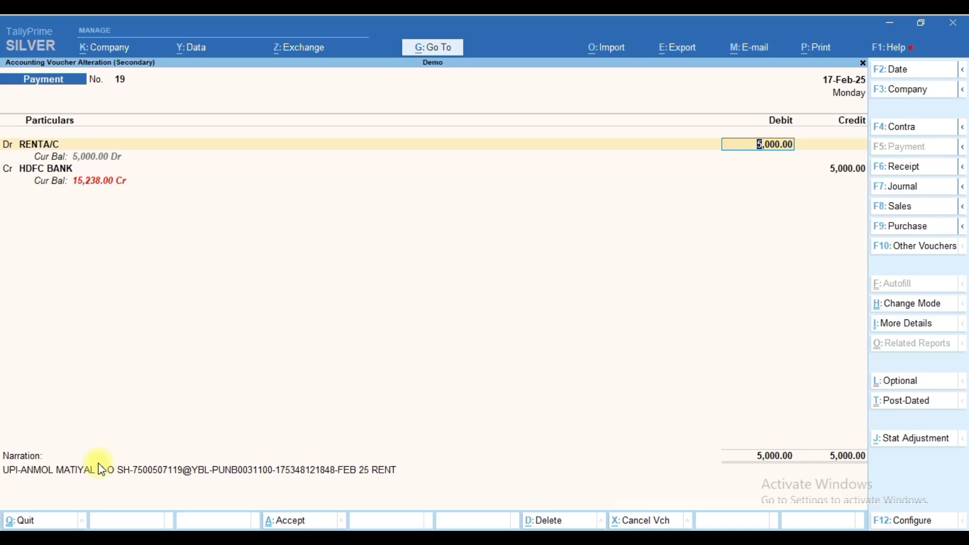
Keep the amounts, HDFC BANK credit line and narration of payment voucher 19 and save the alteration.
key(Return)
key(Return)
key(Return)
key(Return)
key(Return)
key(Return)
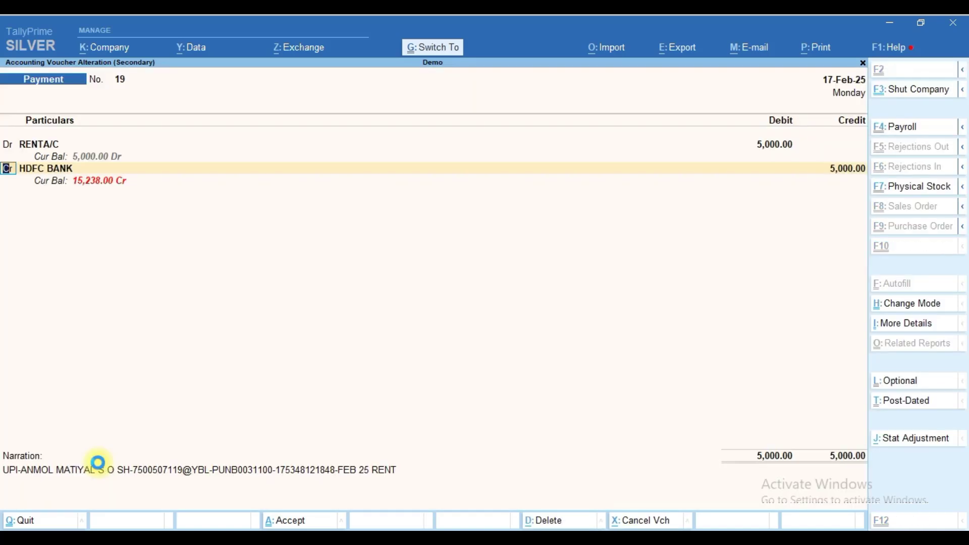
key(Return)
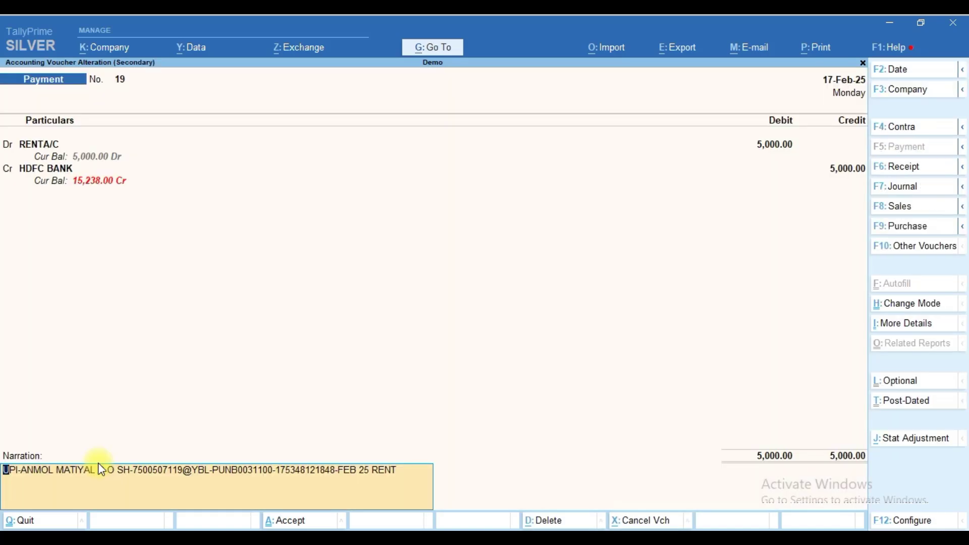
key(ctrl+a)
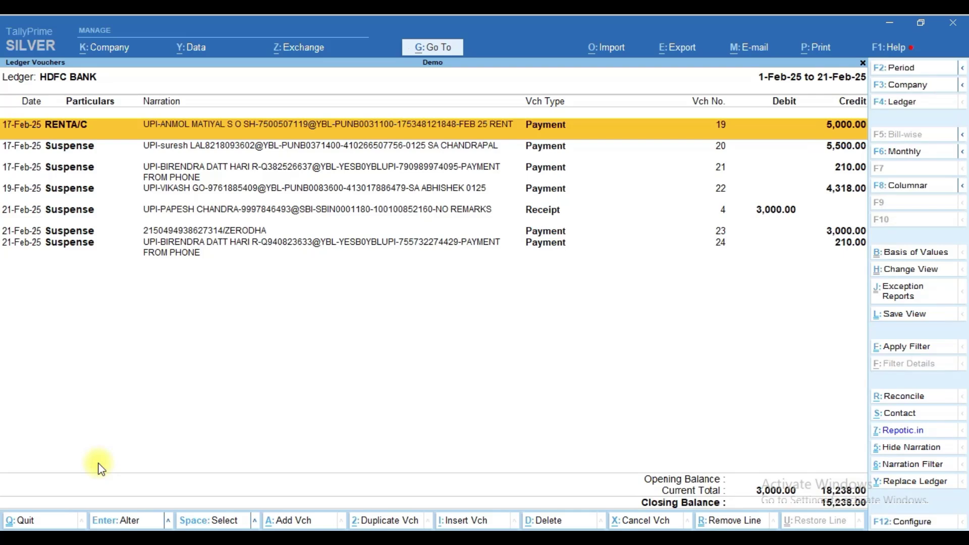
Change the debit ledger of payment voucher 20 from Suspense to Sales A/c, without inventory allocations, and save the voucher.
key(Down)
key(Return)
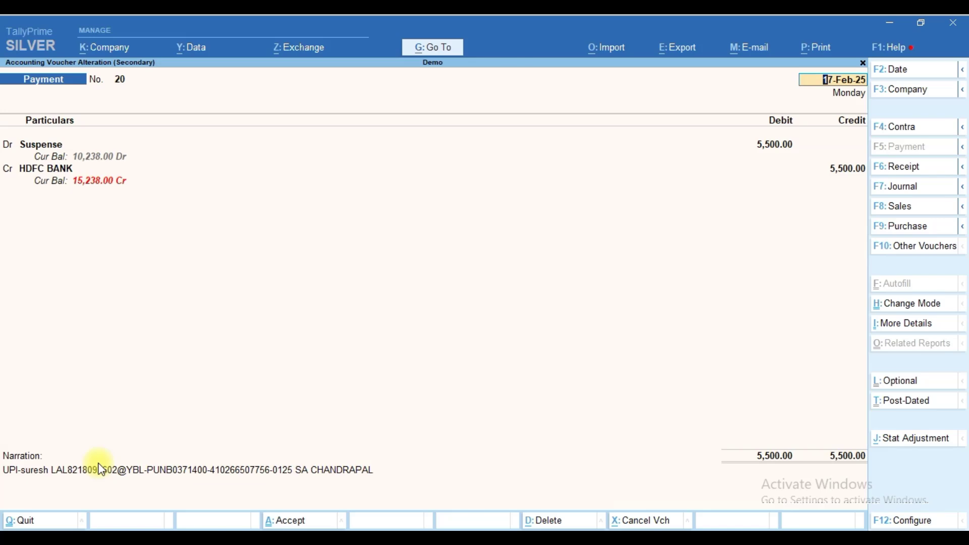
key(Return)
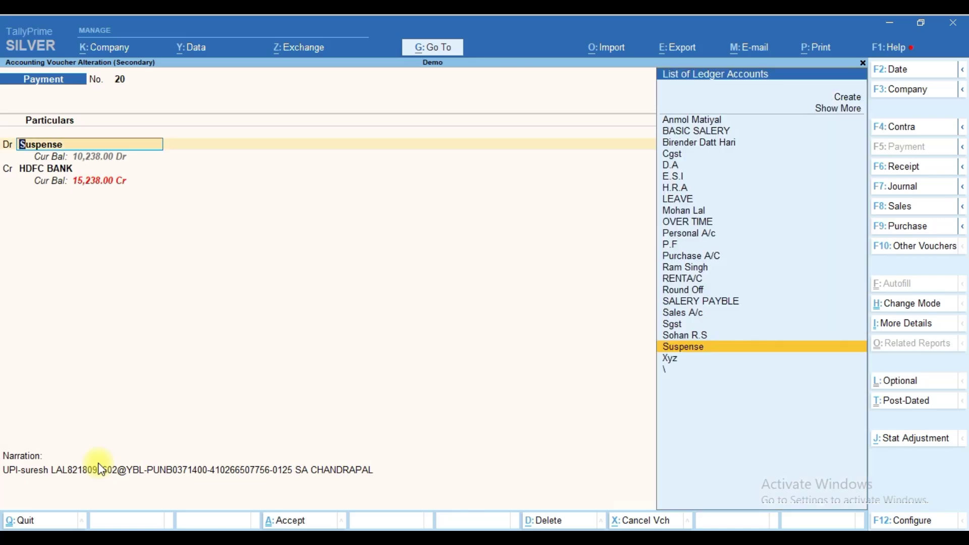
text(SA)
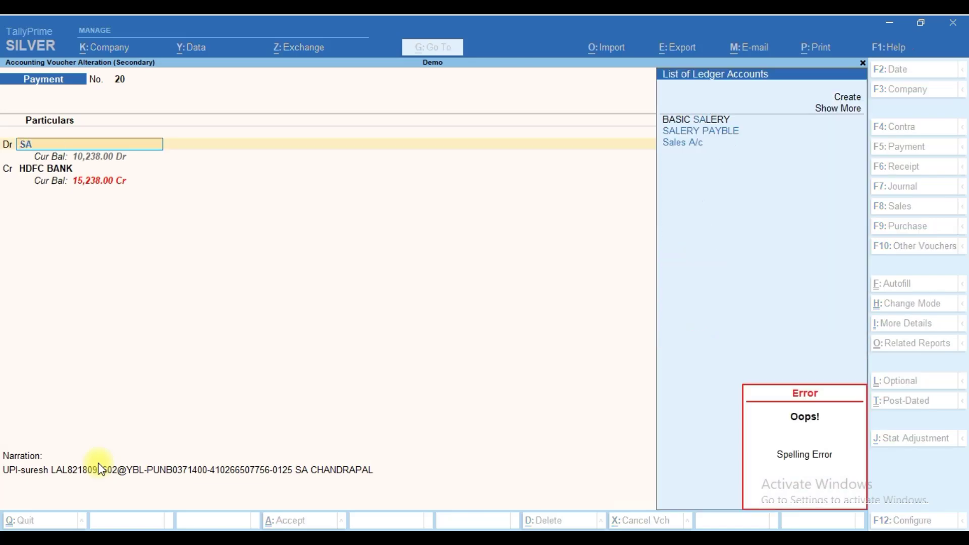
key(Down)
key(Down)
key(Return)
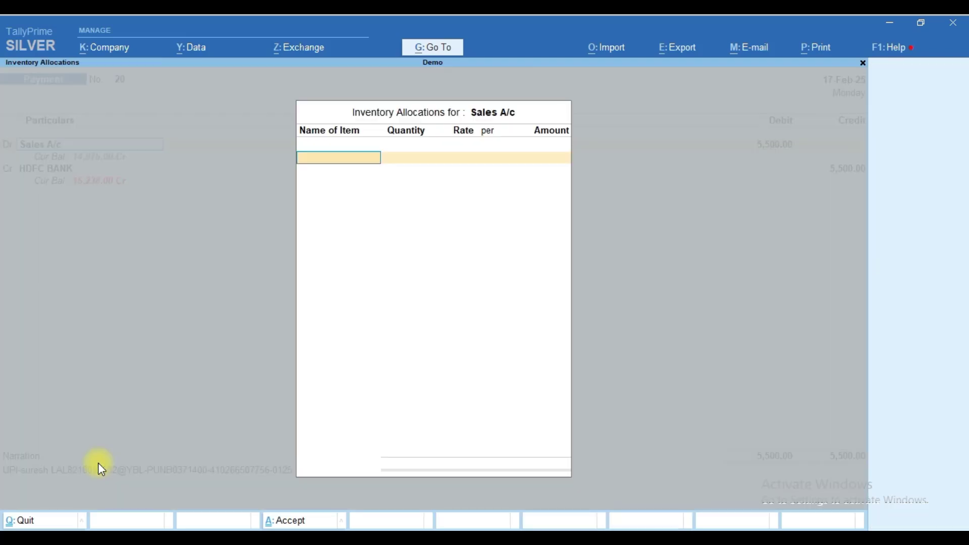
key(ctrl+a)
key(ctrl+a)
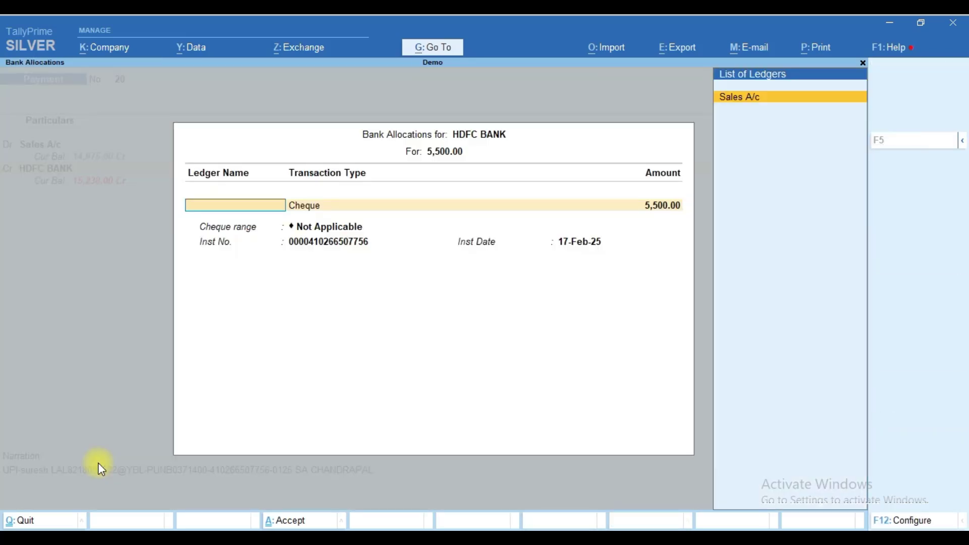
key(ctrl+a)
key(ctrl+a)
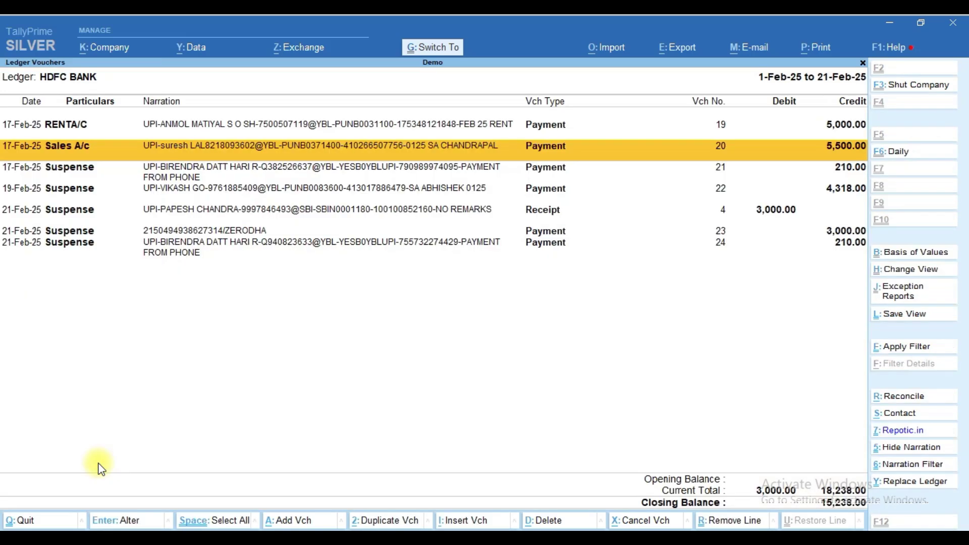
In payment voucher 21, create a ledger named PETROL EXPENCE under Indirect Expenses and use it in place of the Suspense debit account.
key(Down)
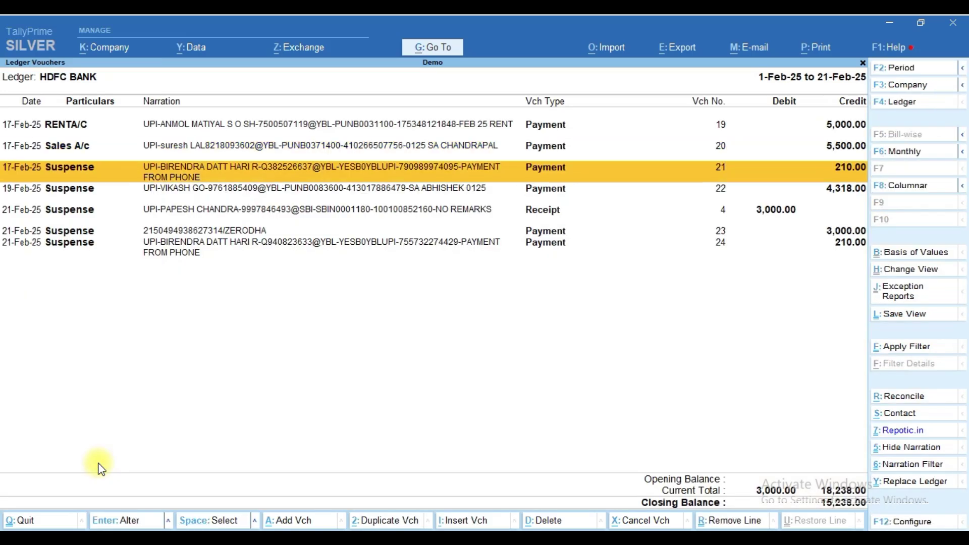
key(Return)
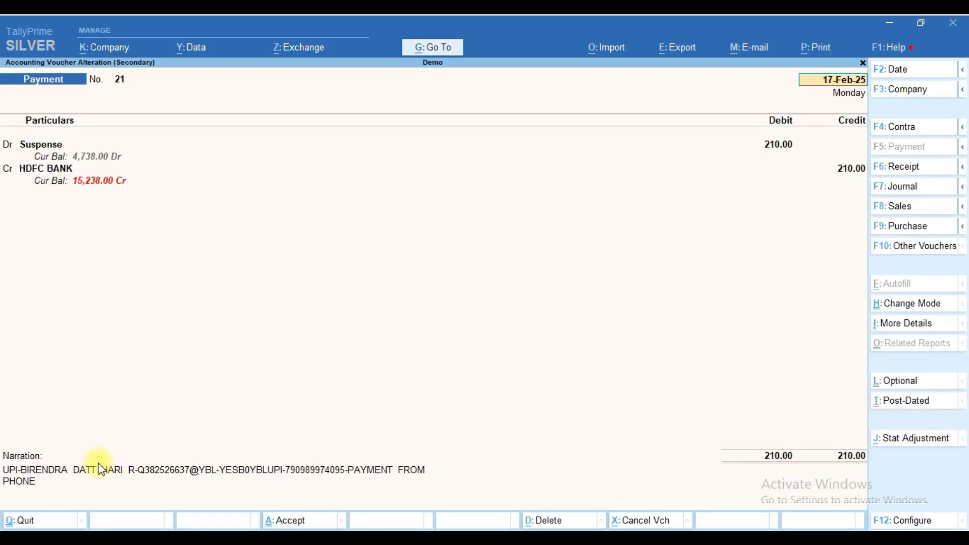
key(Return)
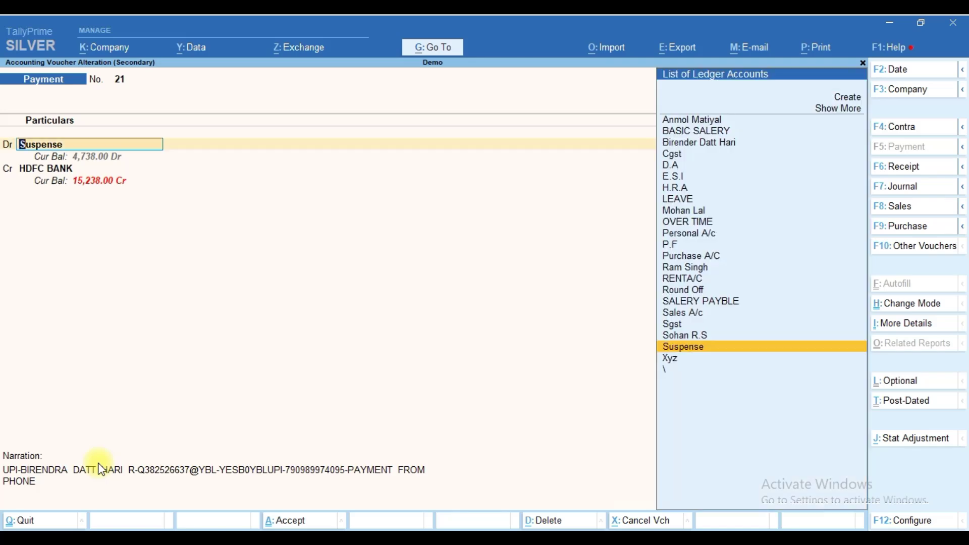
text(PE)
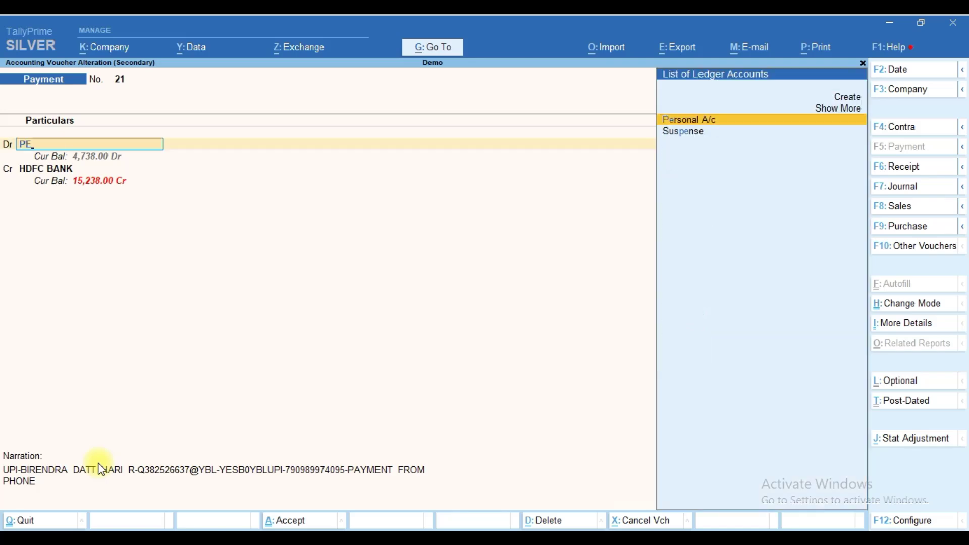
key(Up)
key(Up)
key(Return)
text(PETROLEX)
key(BackSpace)
key(BackSpace)
text(EXPENCE)
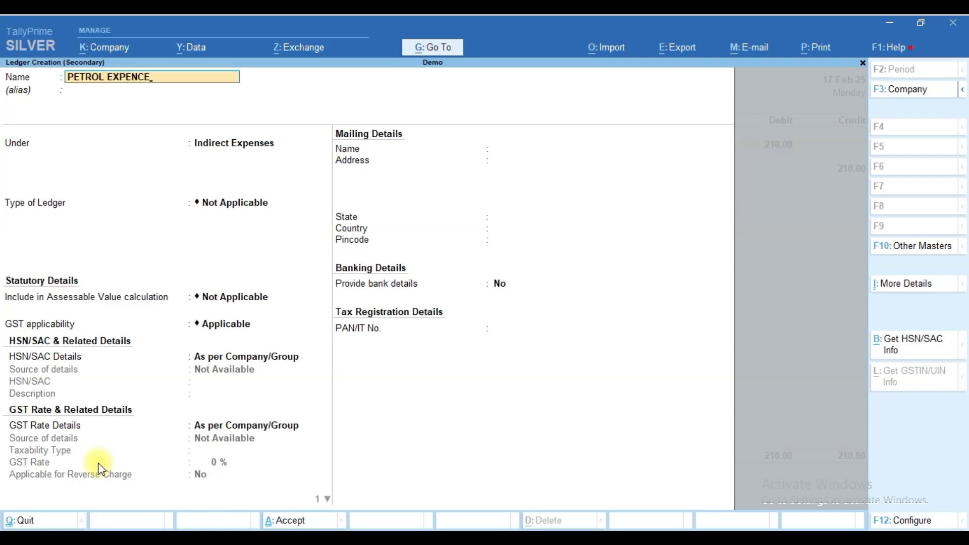
key(Return)
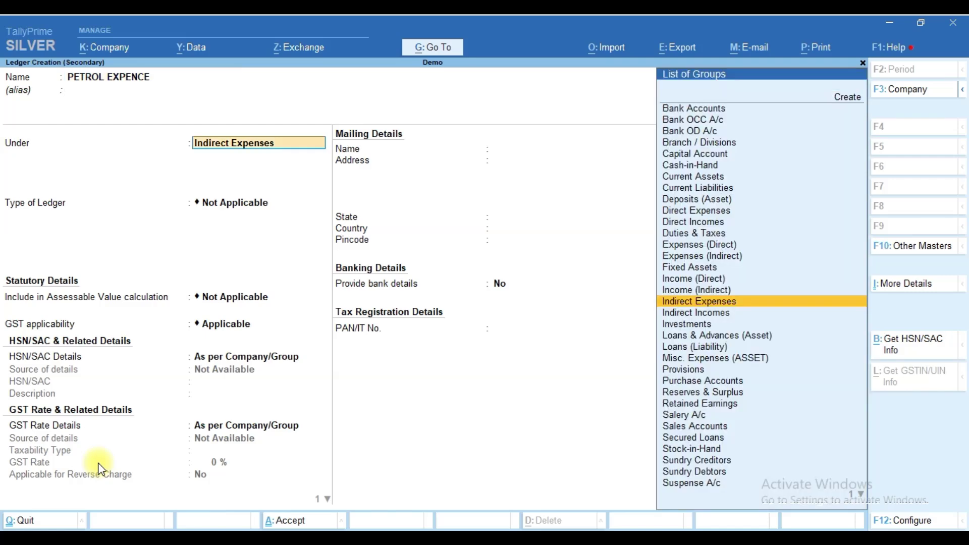
key(ctrl+a)
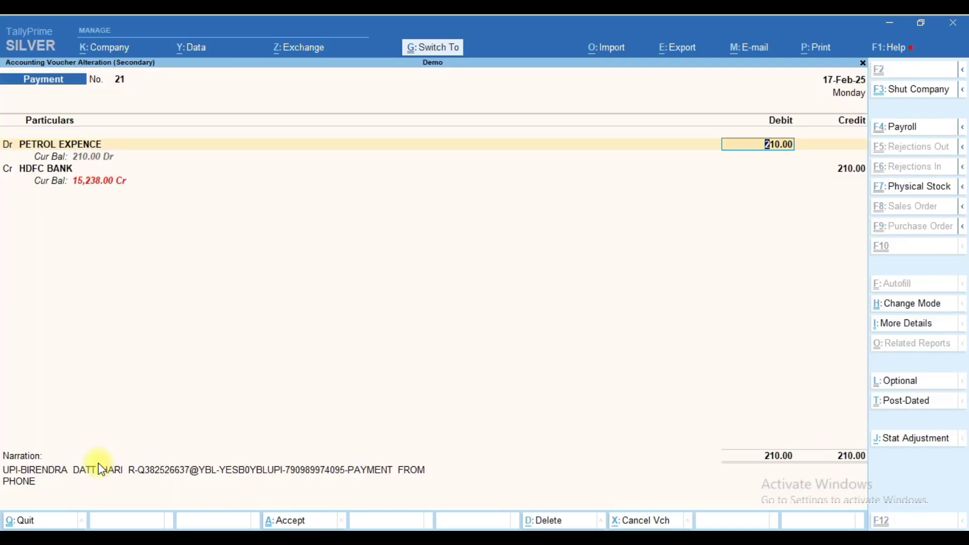
Keep the amounts and narration of payment voucher 21 and save the alteration.
key(Return)
key(ctrl+a)
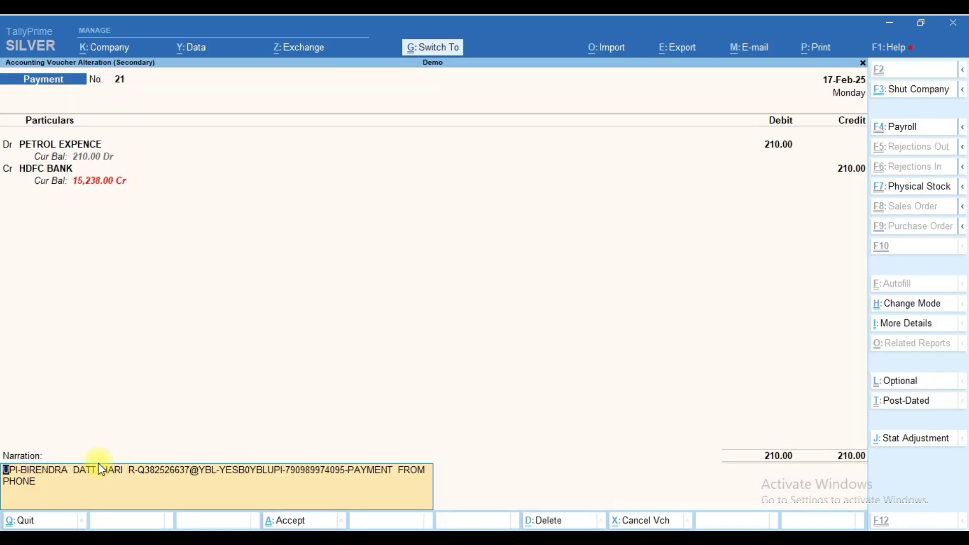
key(ctrl+a)
In payment voucher 22, create a ledger with the payee's first name under Salery A/c and use it in place of the Suspense debit account.
key(Down)
key(Return)
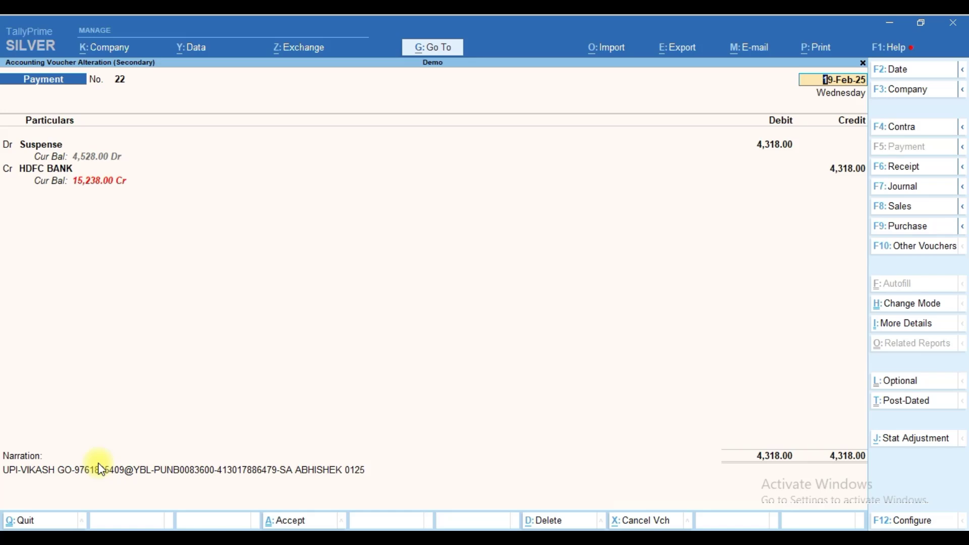
key(Return)
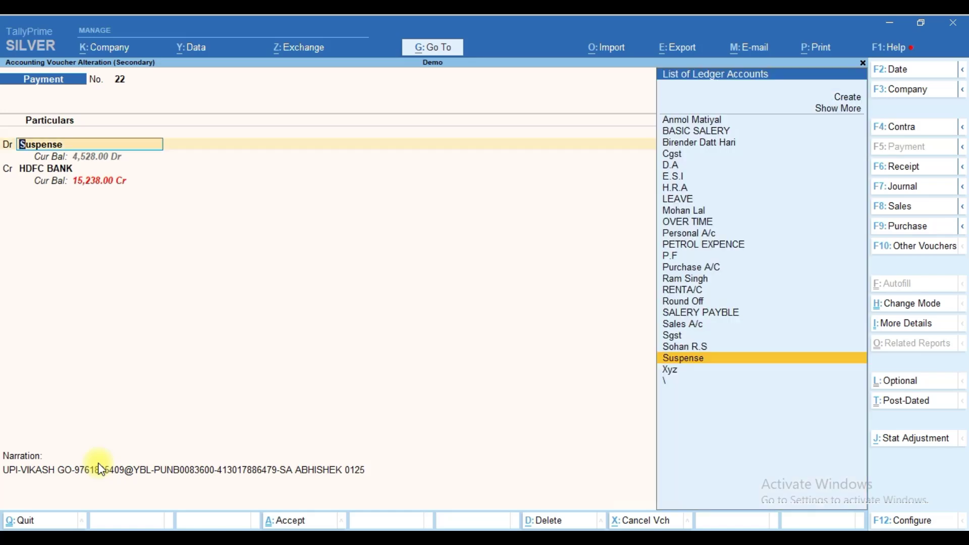
text(Vi)
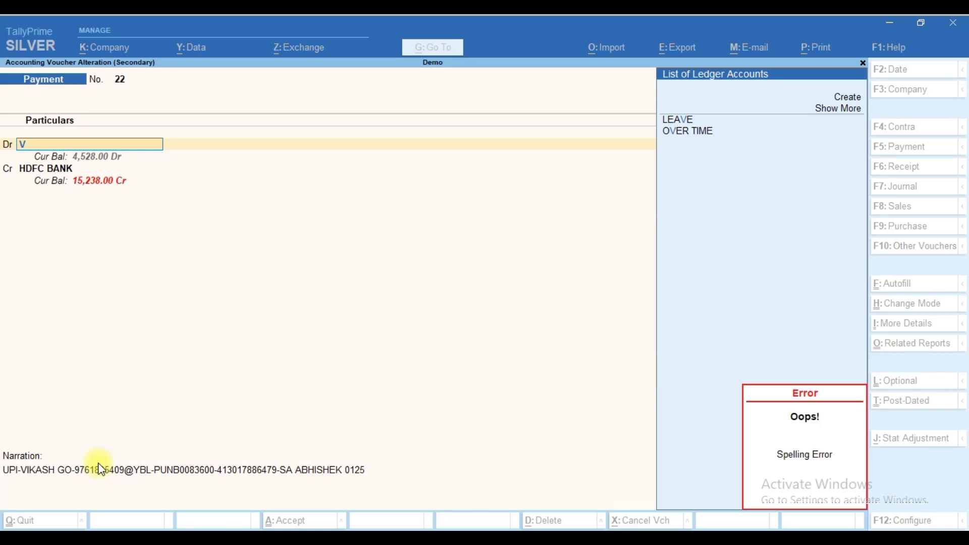
key(Up)
key(Up)
key(Up)
key(Return)
text(IKASH)
key(Return)
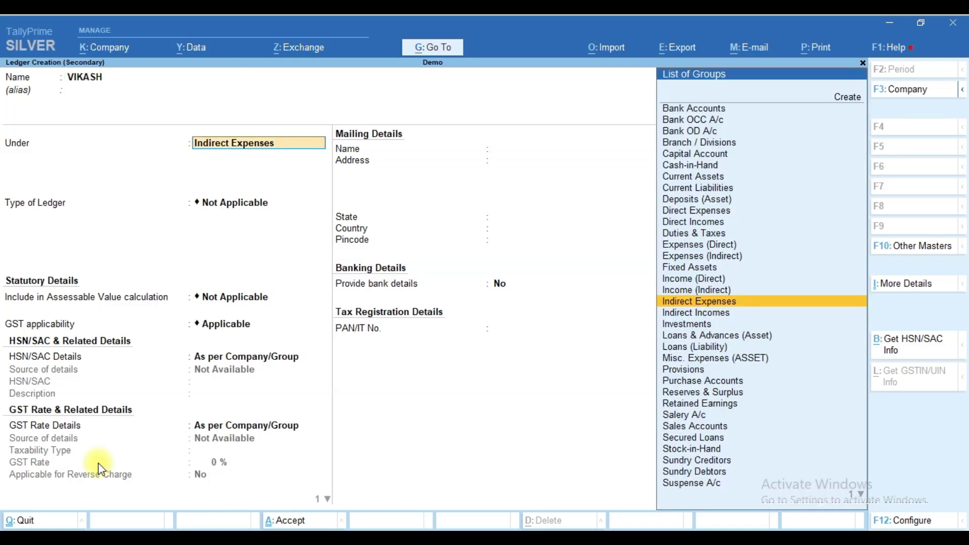
text(SAL)
key(Return)
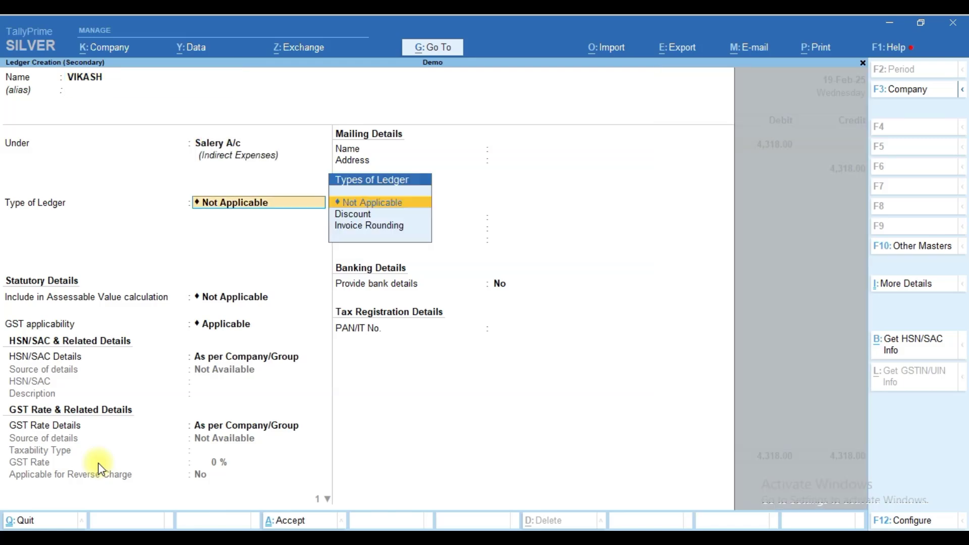
key(ctrl+a)
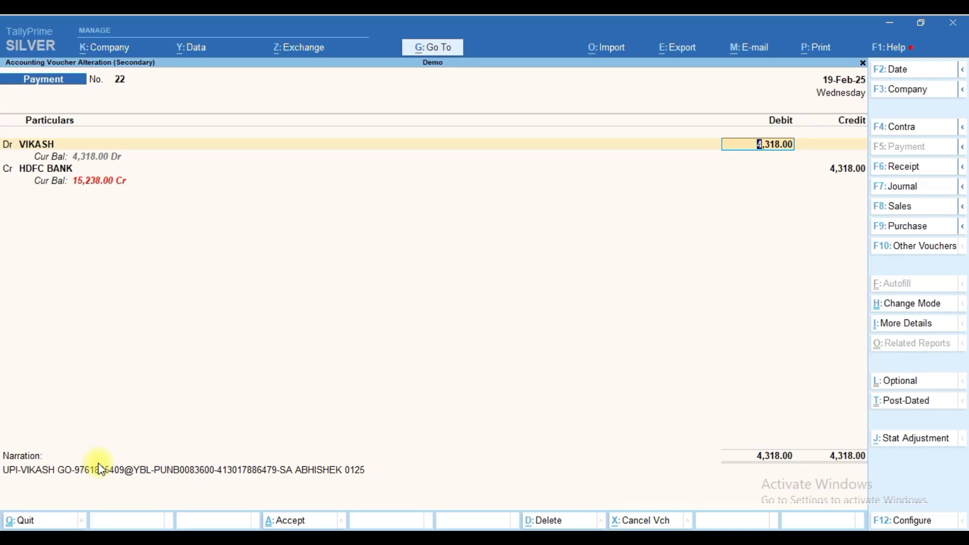
Accept the HDFC BANK bank allocation of payment voucher 22 and save the voucher.
key(ctrl+a)
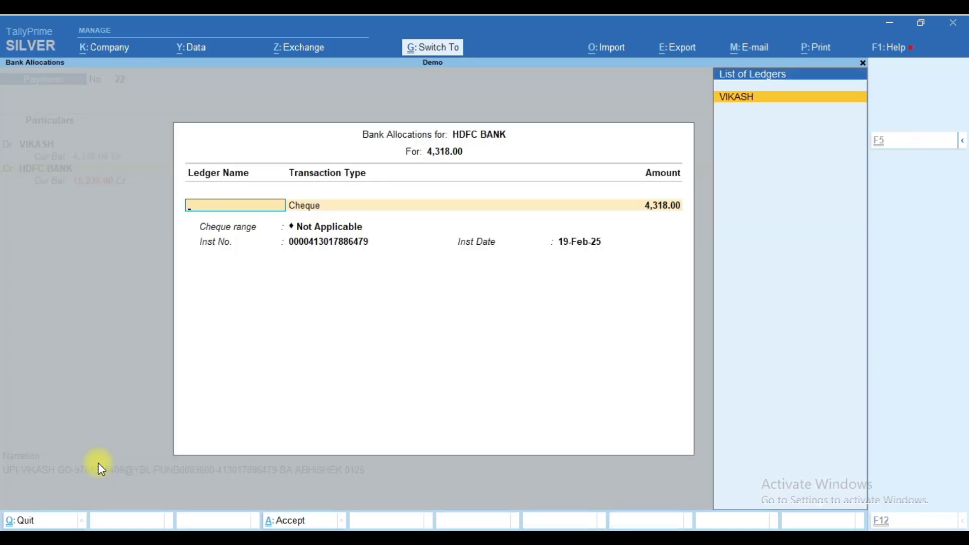
key(ctrl+a)
key(ctrl+a)
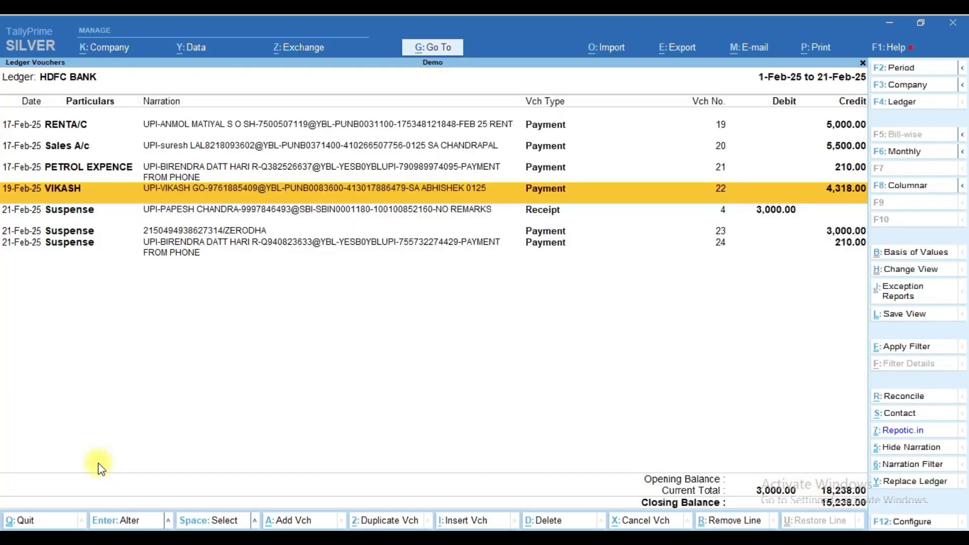
Open receipt voucher 4 of 21-Feb-25 and change its Suspense credit ledger to Personal A/c.
key(Down)
key(Return)
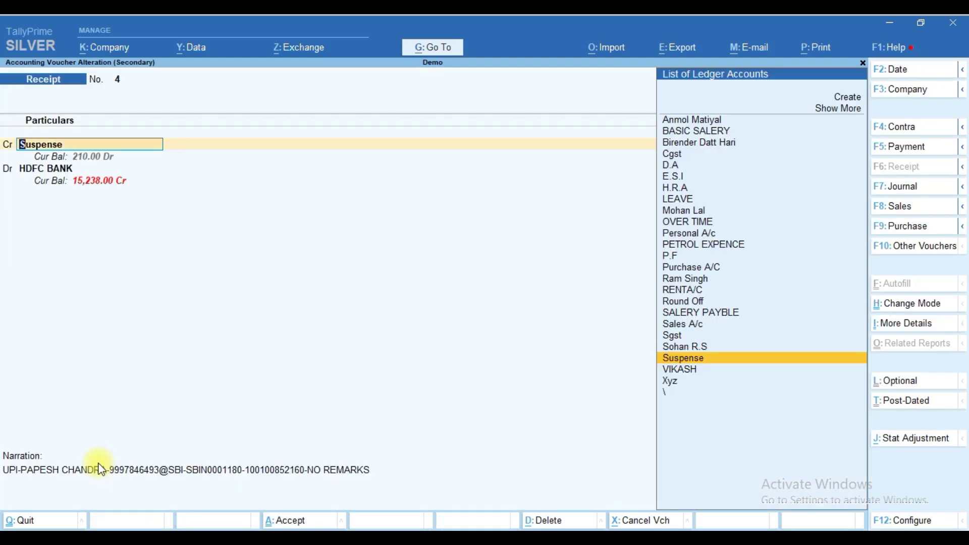
text(PER)
key(Return)
Accept the amounts, the HDFC BANK party details and the narration of receipt voucher 4 as they are, and save it.
key(Return)
key(Return)
key(Return)
key(Return)
key(Return)
key(Return)
key(Return)
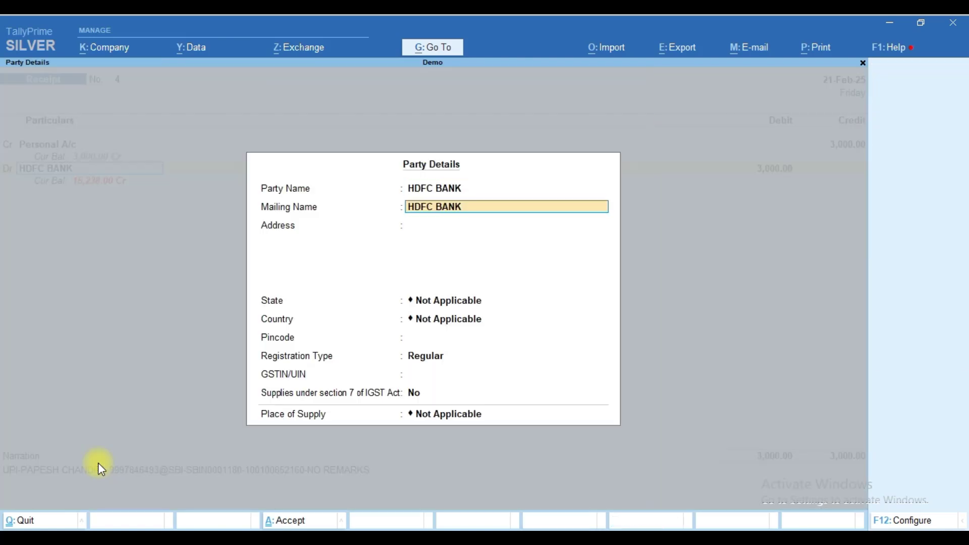
key(Return)
key(Return)
key(Return)
key(Return)
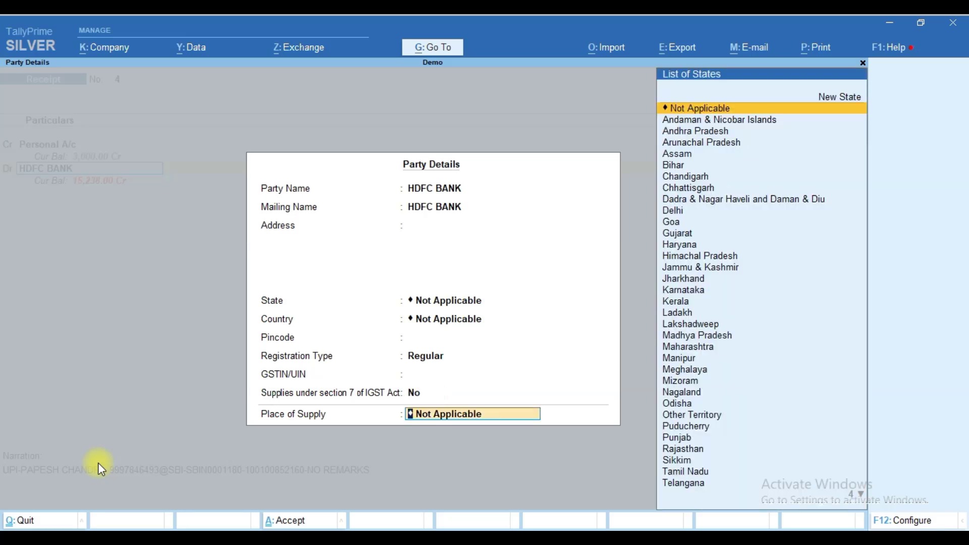
key(Return)
key(Return)
key(Return)
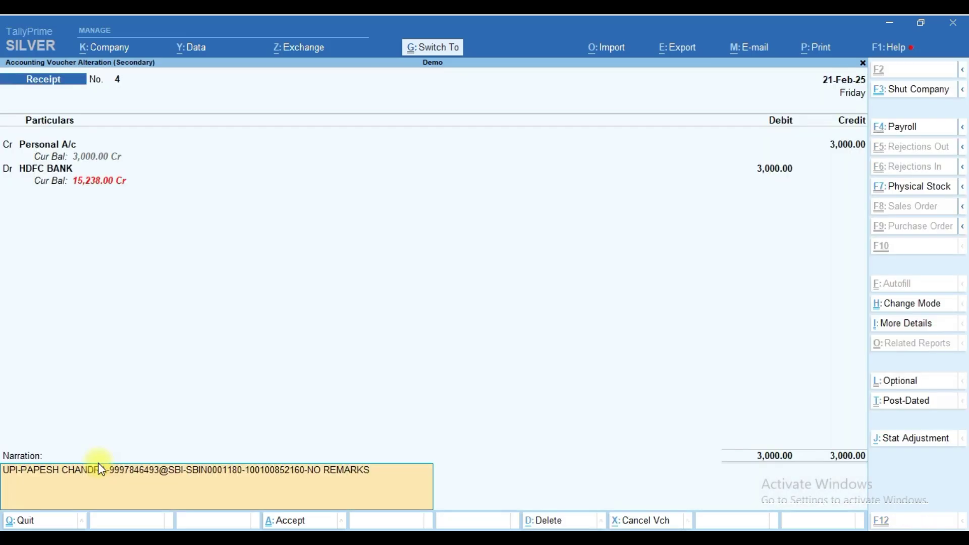
key(Return)
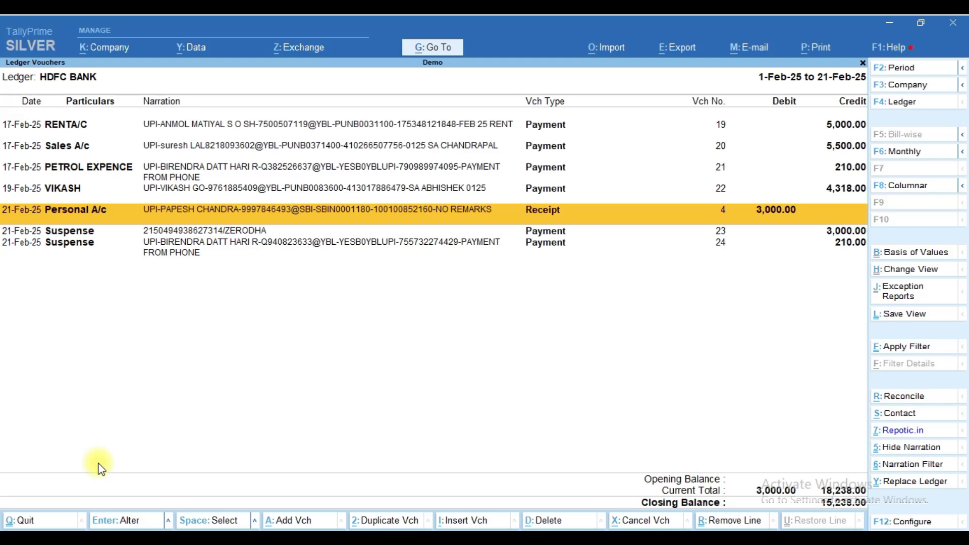
Change the debit ledger of payment voucher 23 from Suspense to Personal A/c, accept its bank allocation and save the voucher.
key(Down)
key(Return)
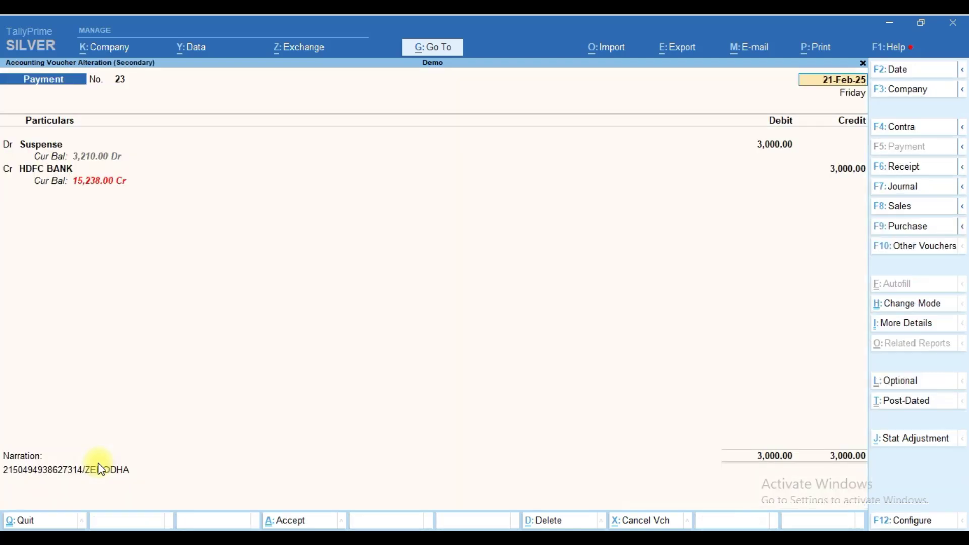
key(Return)
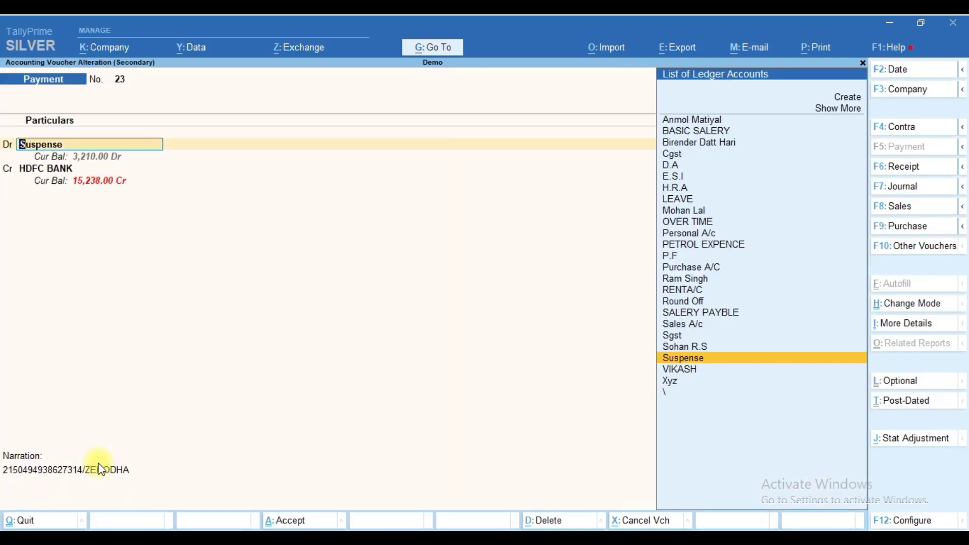
text(PER)
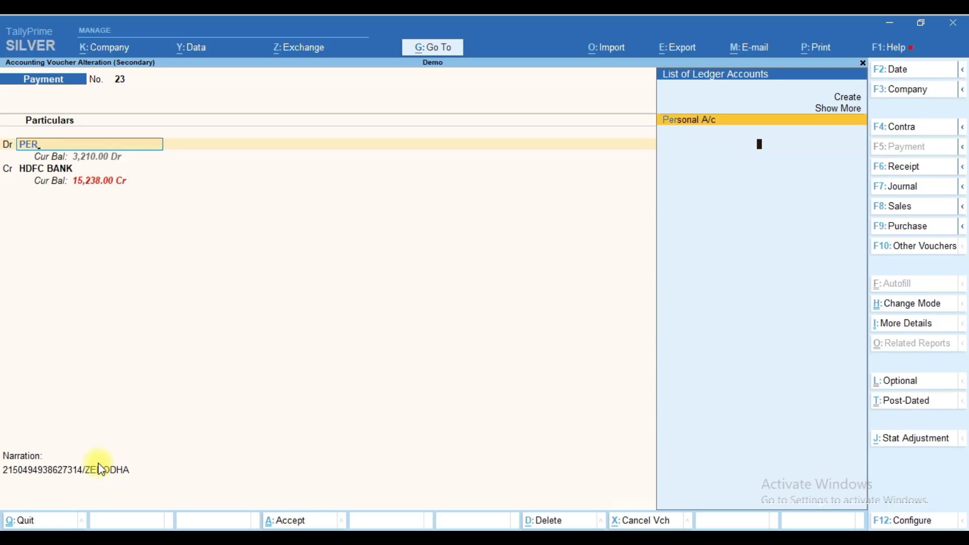
key(Return)
key(ctrl+a)
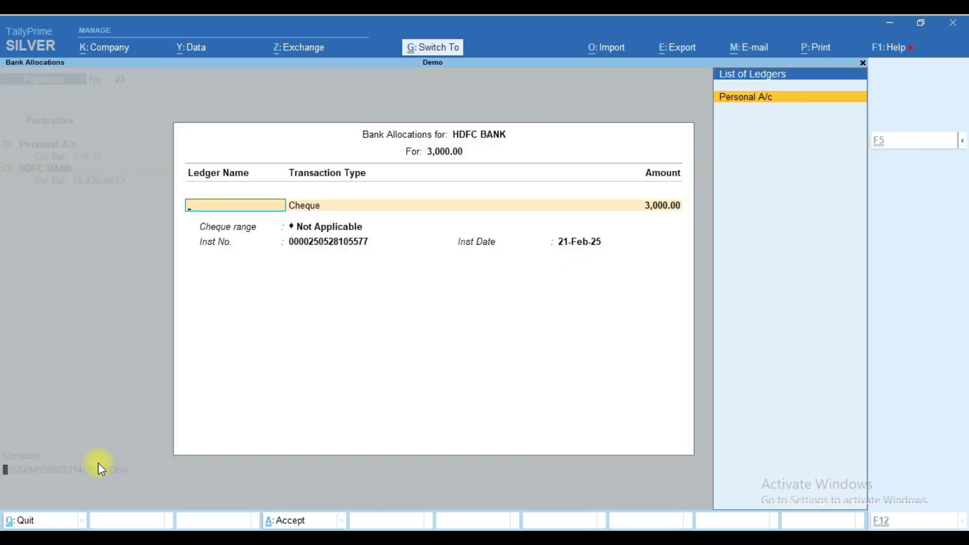
key(ctrl+a)
key(ctrl+a)
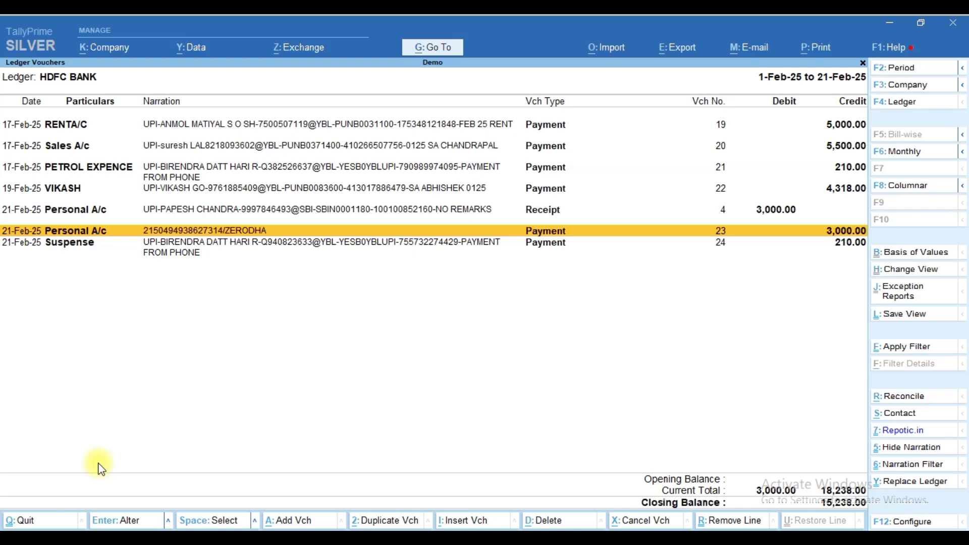
Change the debit ledger of payment voucher 24 from Suspense to PETROL EXPENCE, accept its bank allocation and save the voucher.
key(Down)
key(Return)
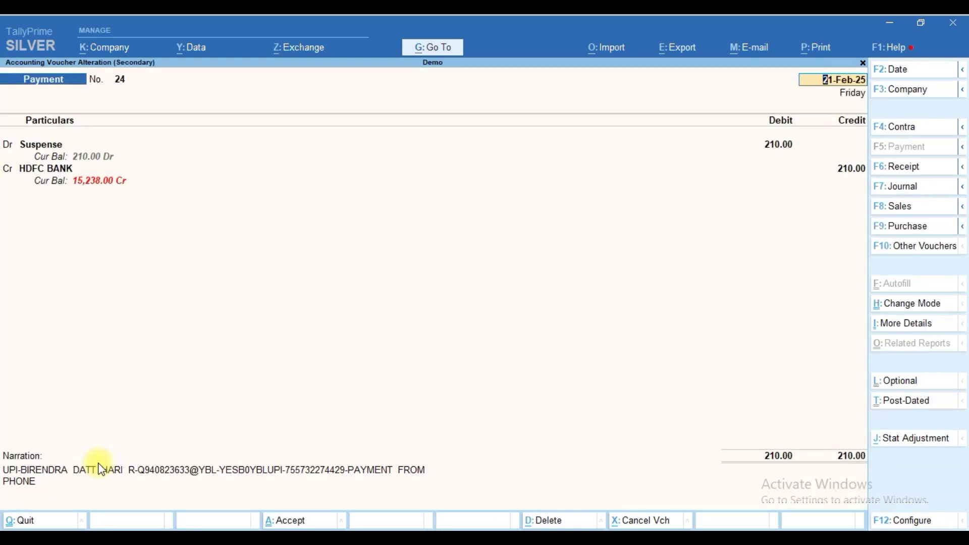
key(Return)
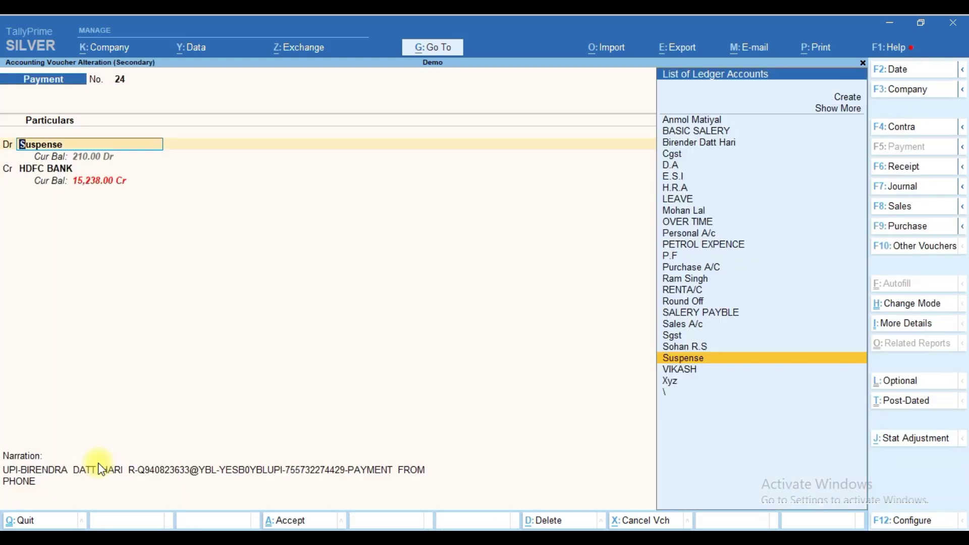
text(PE)
key(Down)
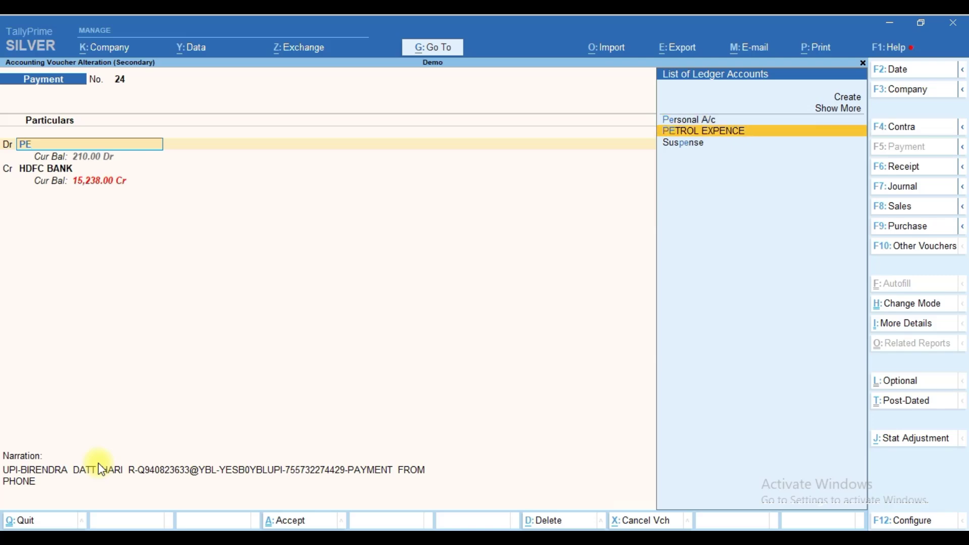
key(Return)
key(ctrl+a)
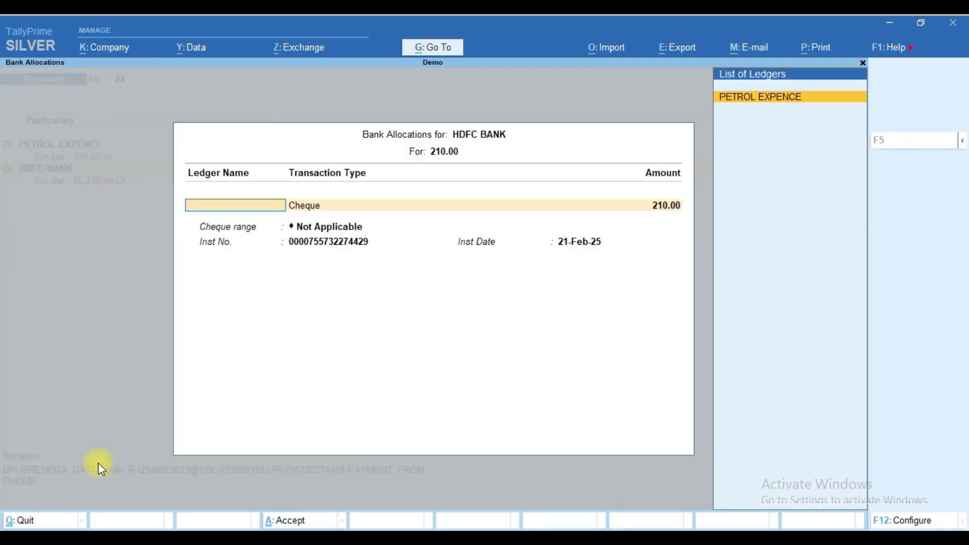
key(ctrl+a)
key(ctrl+a)
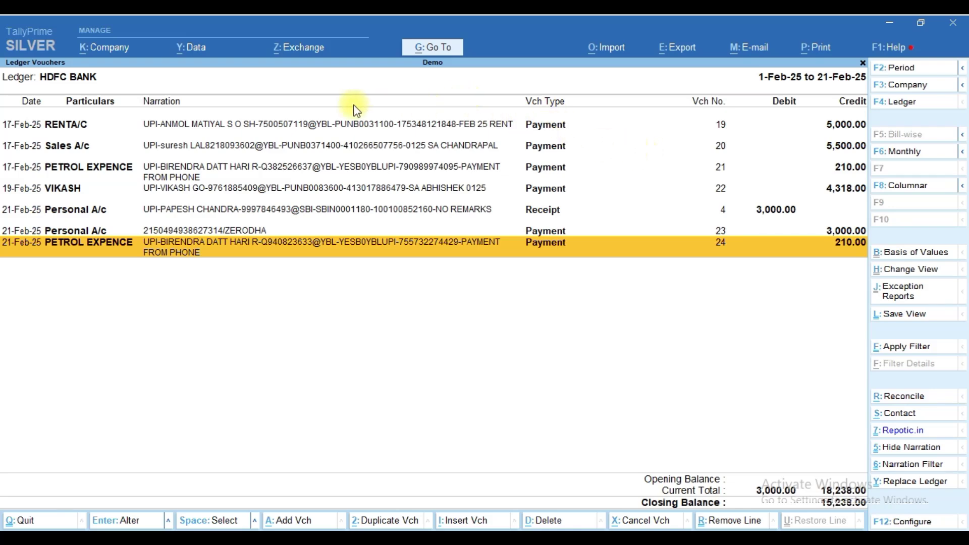
Review the HDFC BANK ledger vouchers row by row, checking each entry's assigned ledger against its narration.
key(Up)
key(Up)
key(Up)
key(Up)
key(Up)
key(Up)
key(Down)
key(Down)
key(Down)
key(Down)
key(Down)
key(Down)
key(Up)
key(Up)
key(Up)
key(Up)
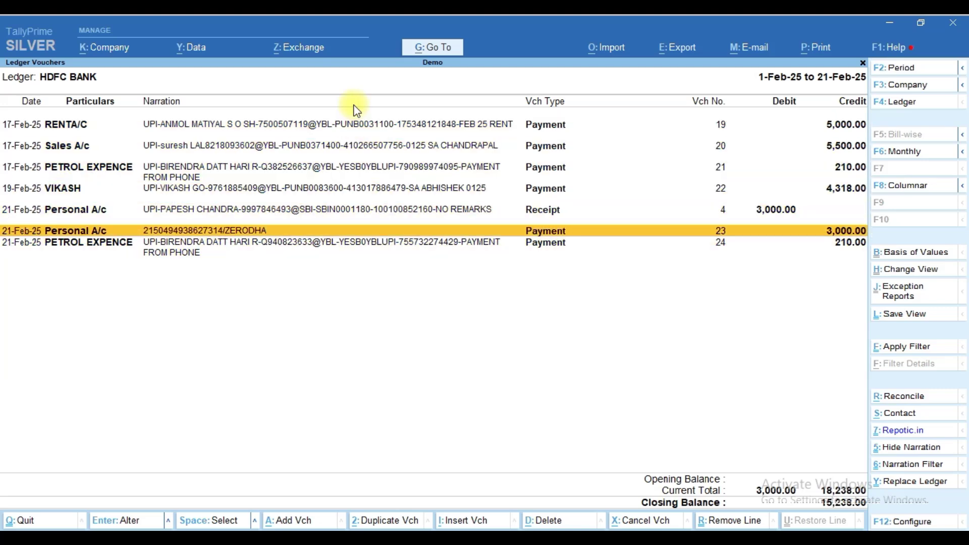
key(Down)
key(Down)
key(Down)
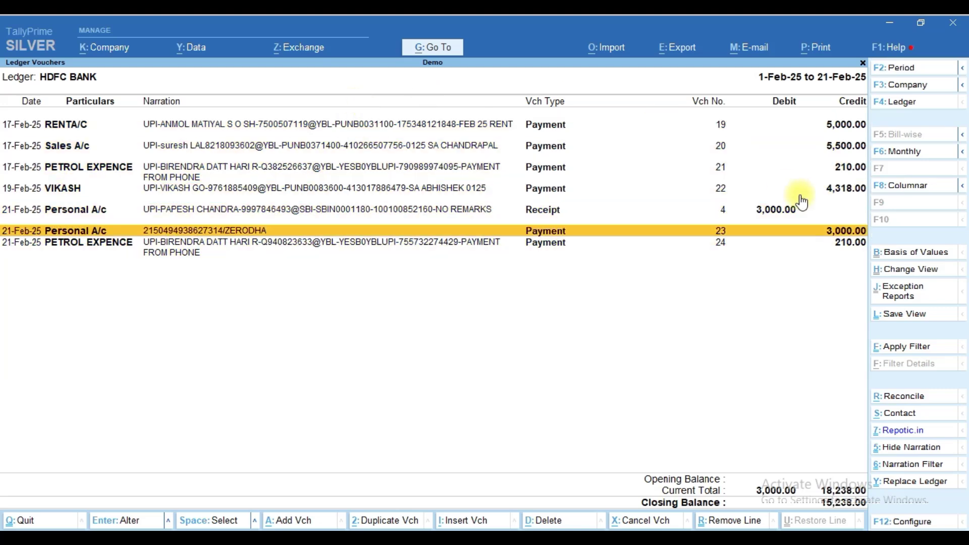